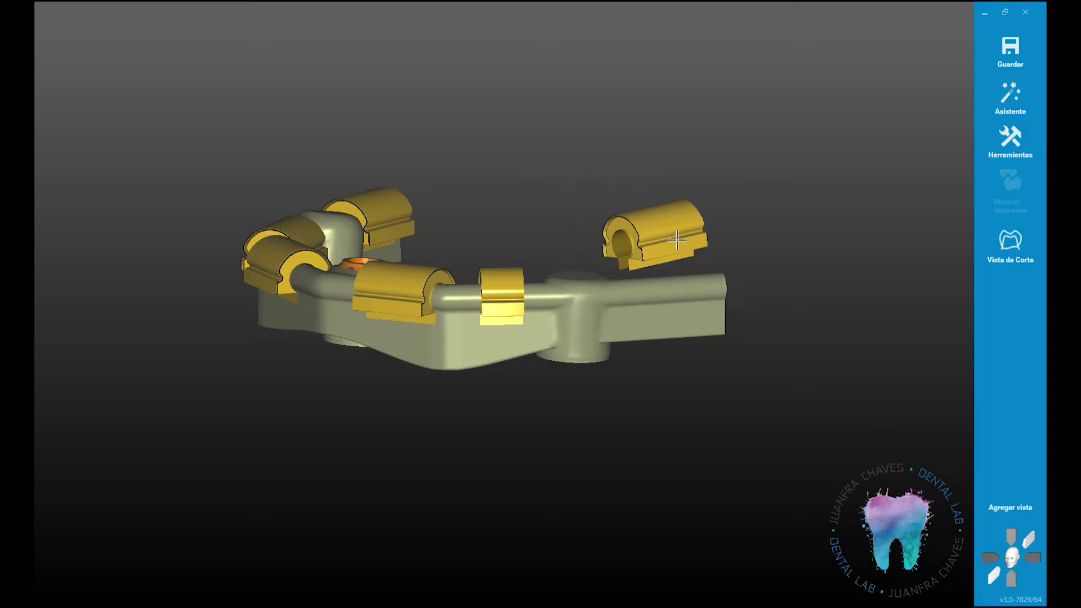
Examine the placed clips and the bar from several angles, checking how each clip sits on the bar.
right_drag(698, 246, 671, 191)
drag(671, 191, 670, 212)
right_drag(671, 211, 618, 254)
scroll(618, 255, up, 5)
drag(618, 255, 619, 270)
right_drag(619, 270, 618, 327)
right_drag(575, 516, 644, 228)
scroll(640, 208, up, 3)
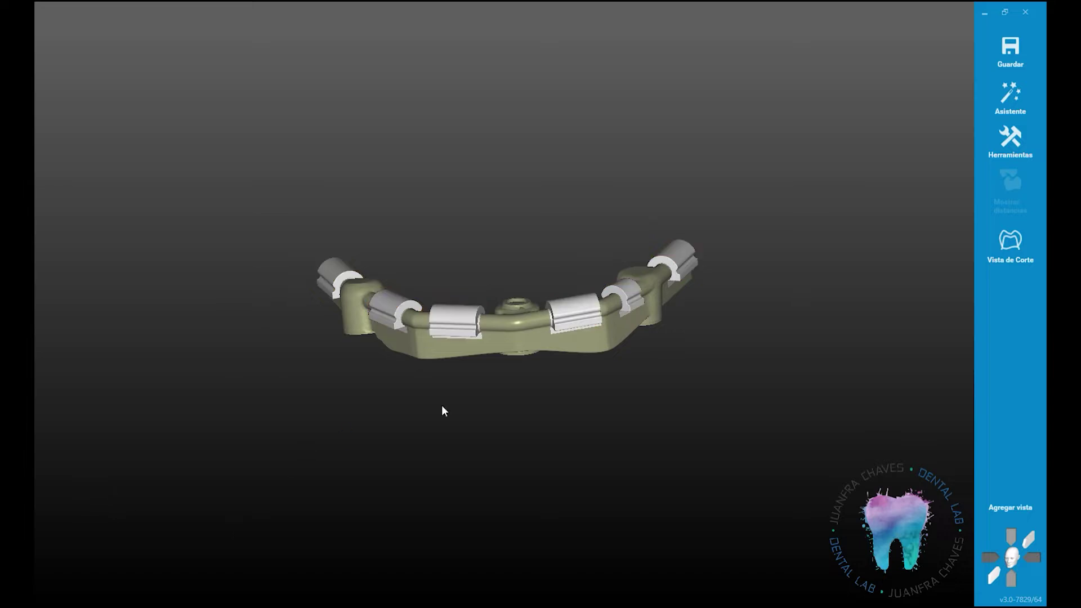
right_drag(441, 406, 392, 365)
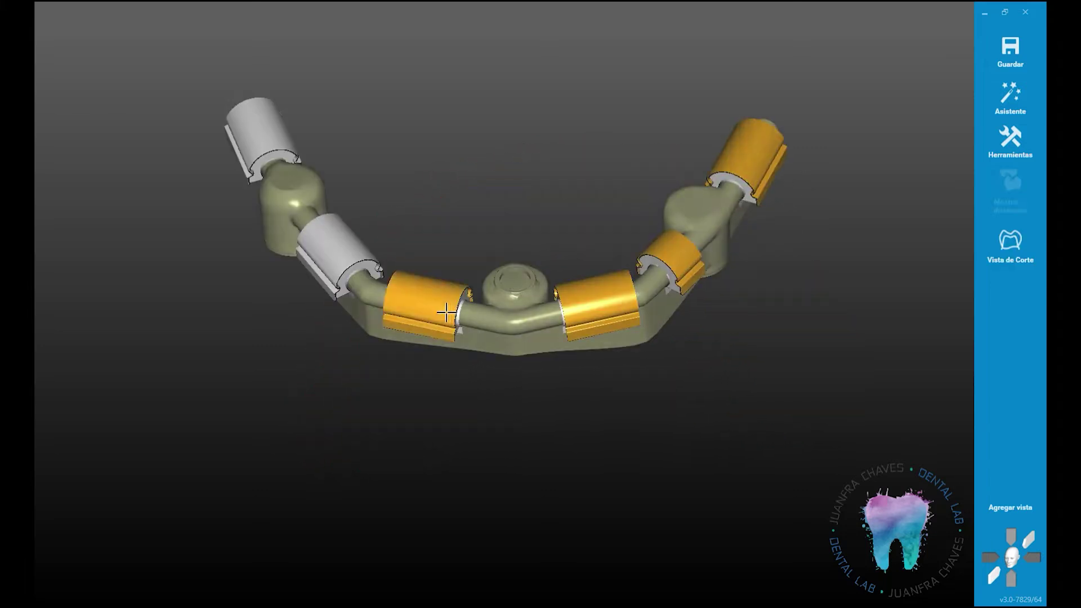
click(343, 248)
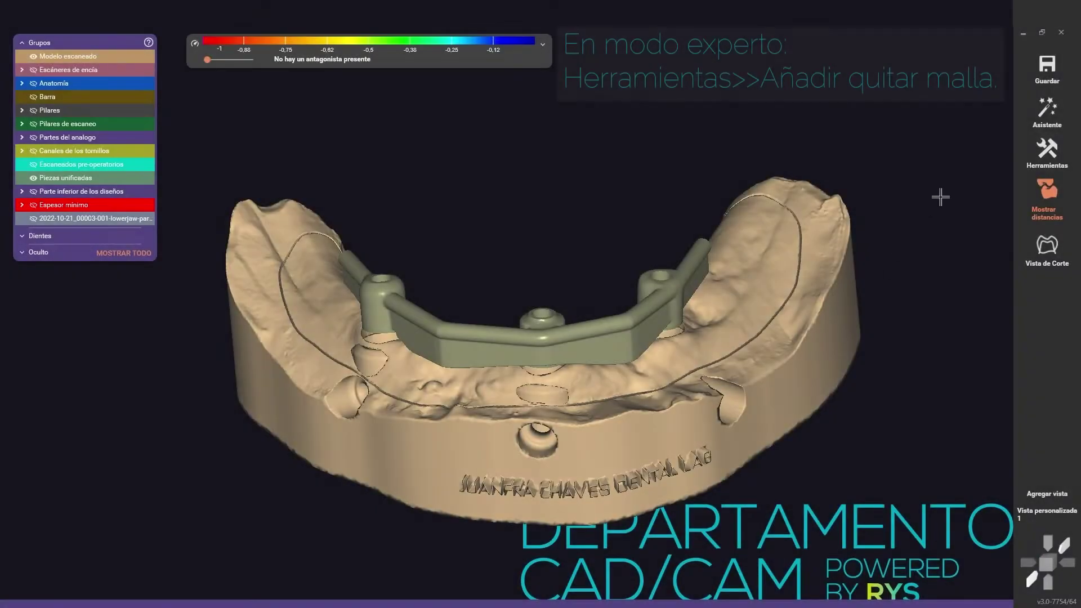
Start adding a mesh and set its object type to "Visualizacion generica de malla".
click(1043, 156)
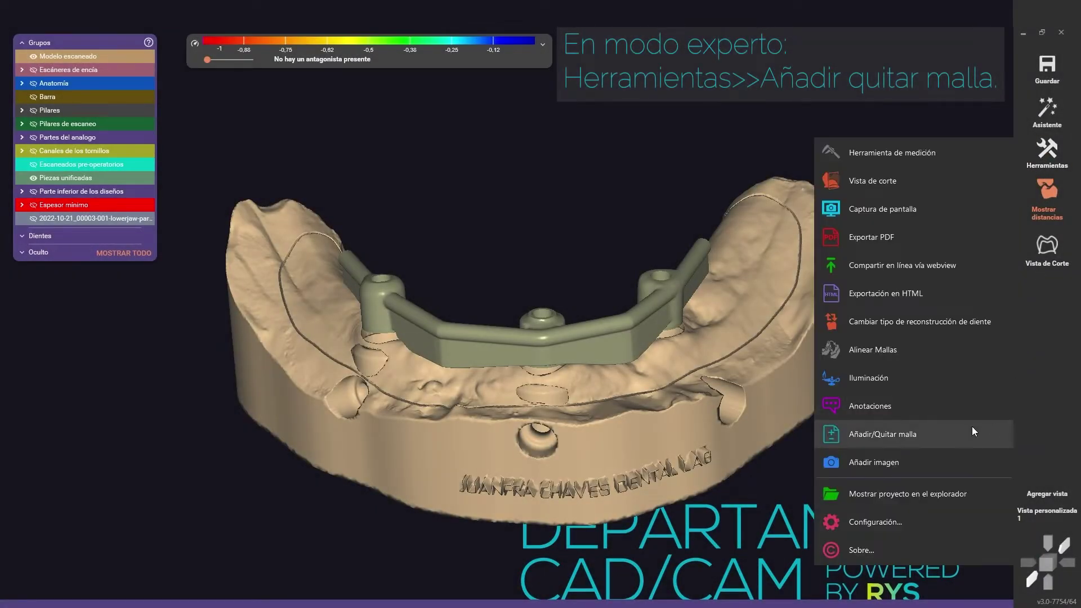
click(929, 440)
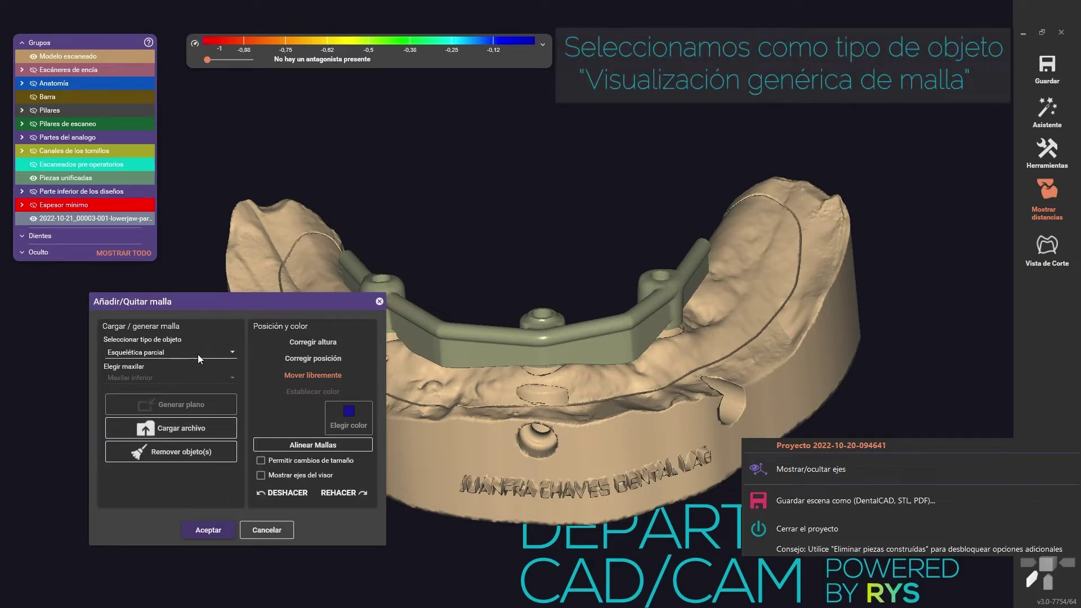
click(197, 354)
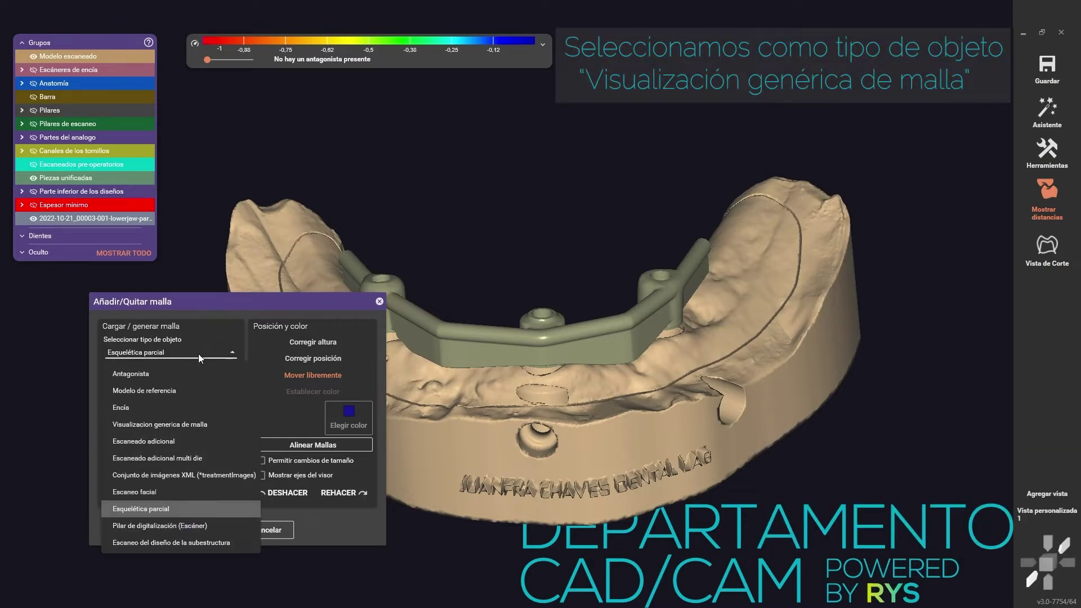
click(173, 425)
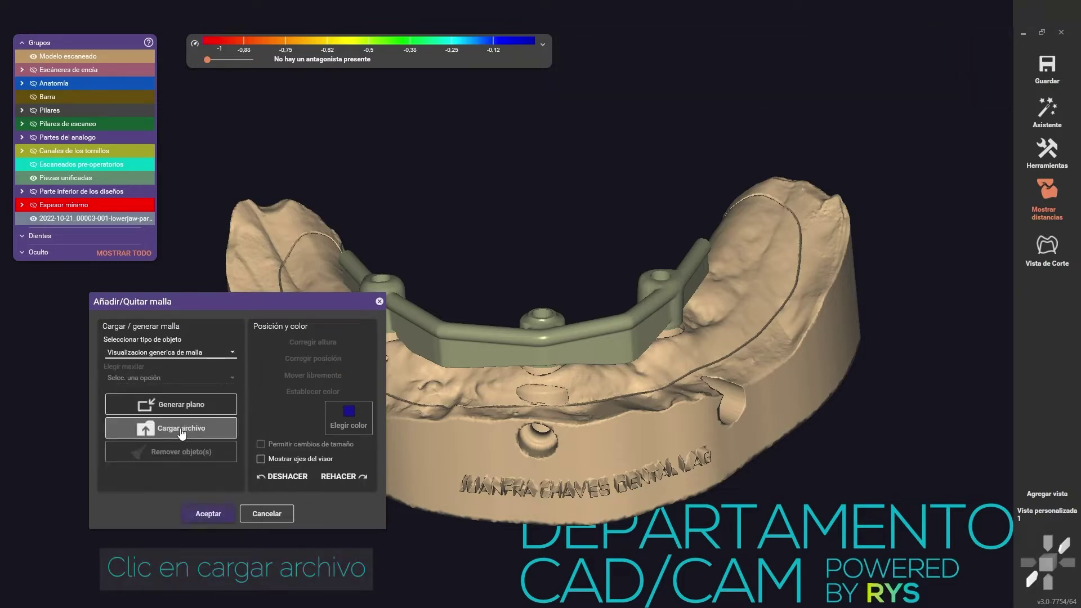
Load the clip file RYS_Caballito_1.8mm_0.stl as a mesh saved in relation to the scanned data.
click(181, 430)
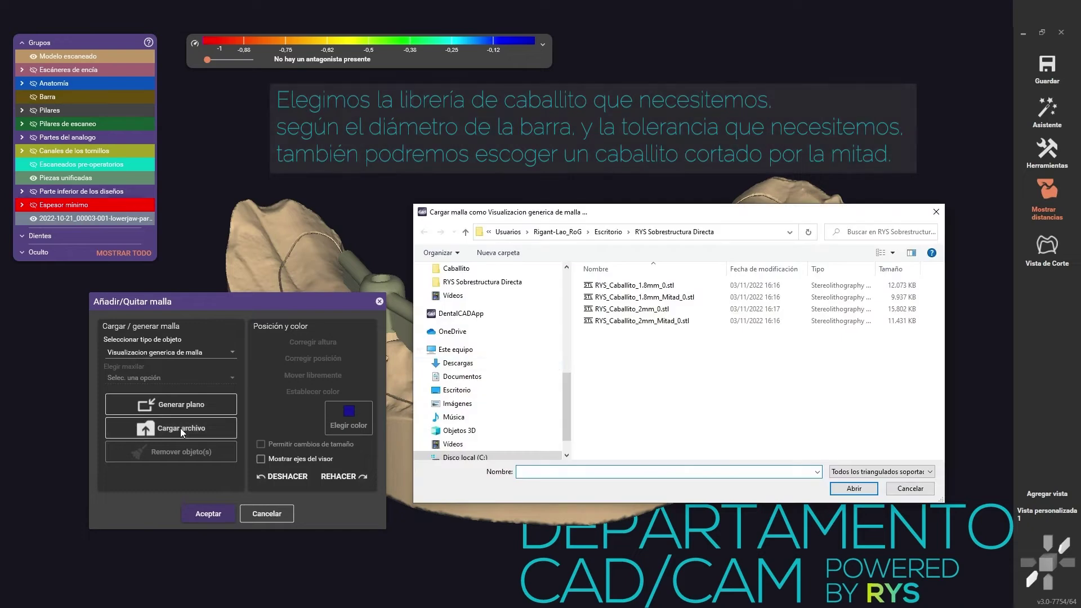
click(661, 288)
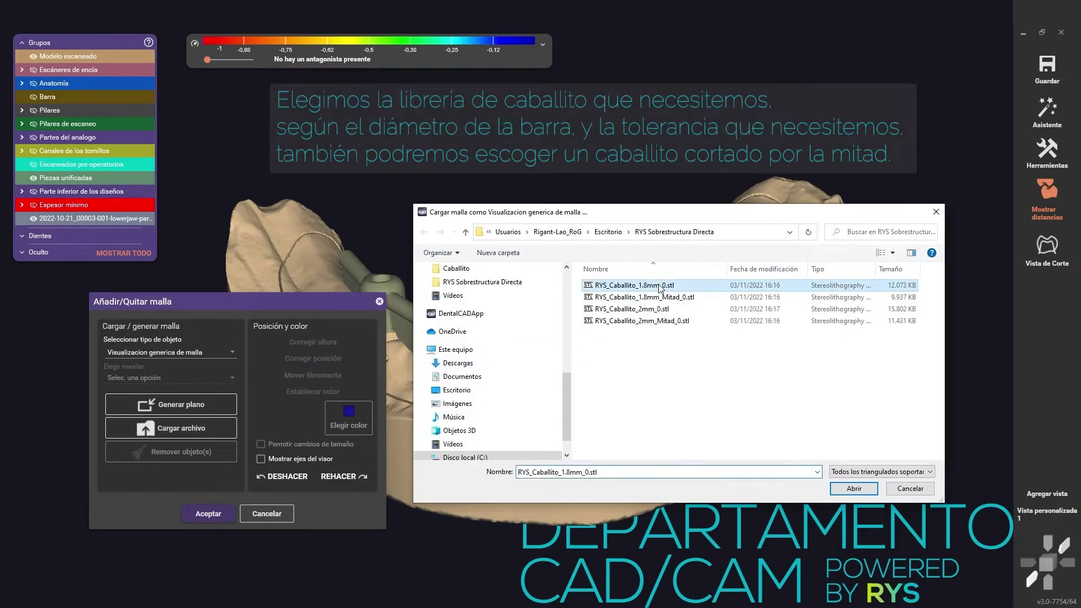
double_click(653, 286)
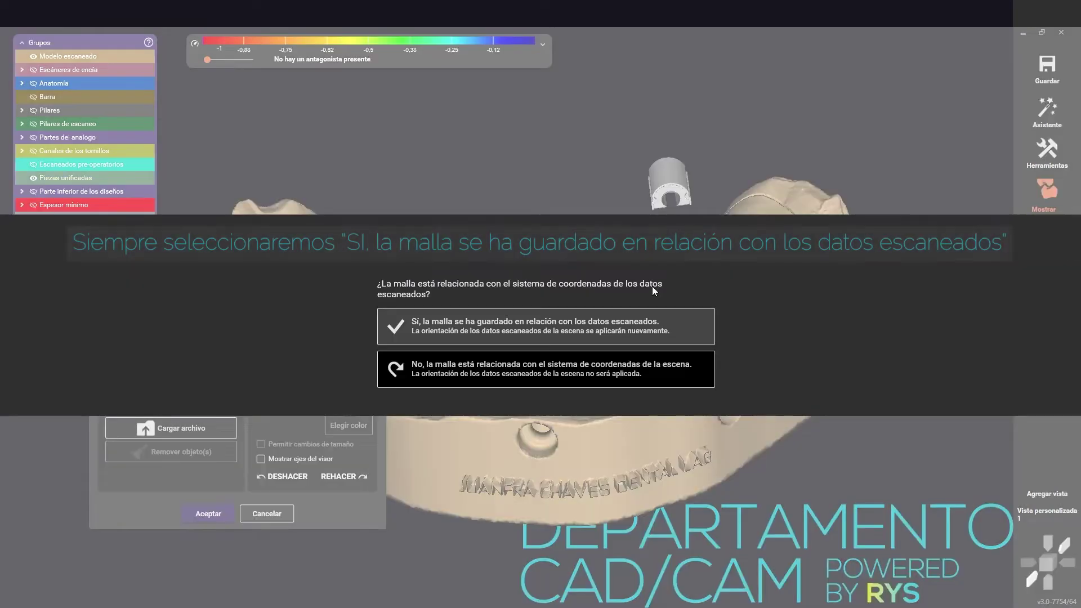
click(468, 338)
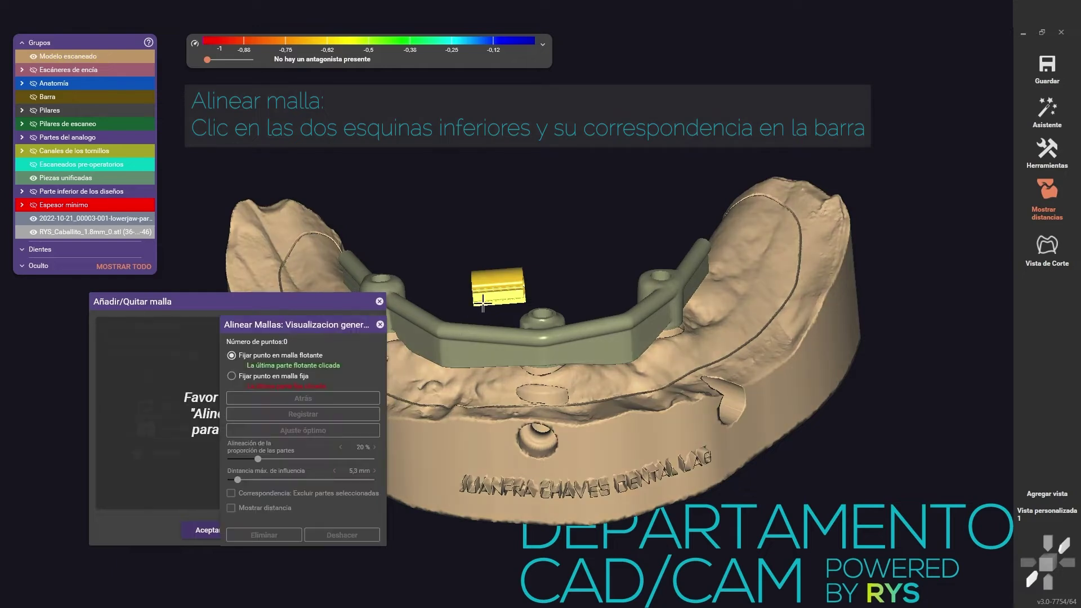
Align the clip to the bar by matching its two lower corners to points on the bar, then register and best-fit it.
click(476, 305)
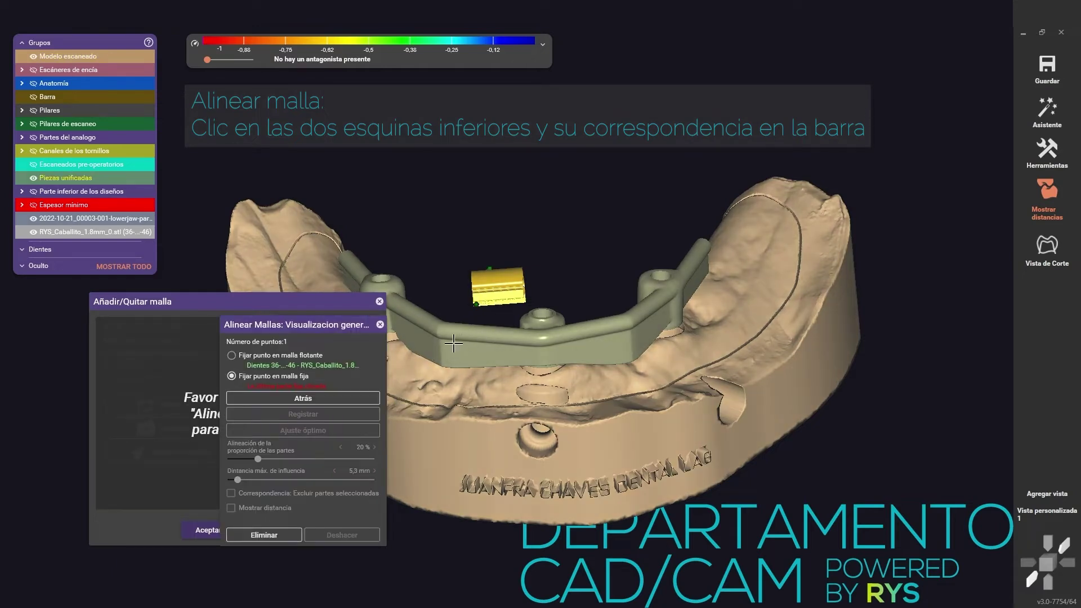
click(453, 342)
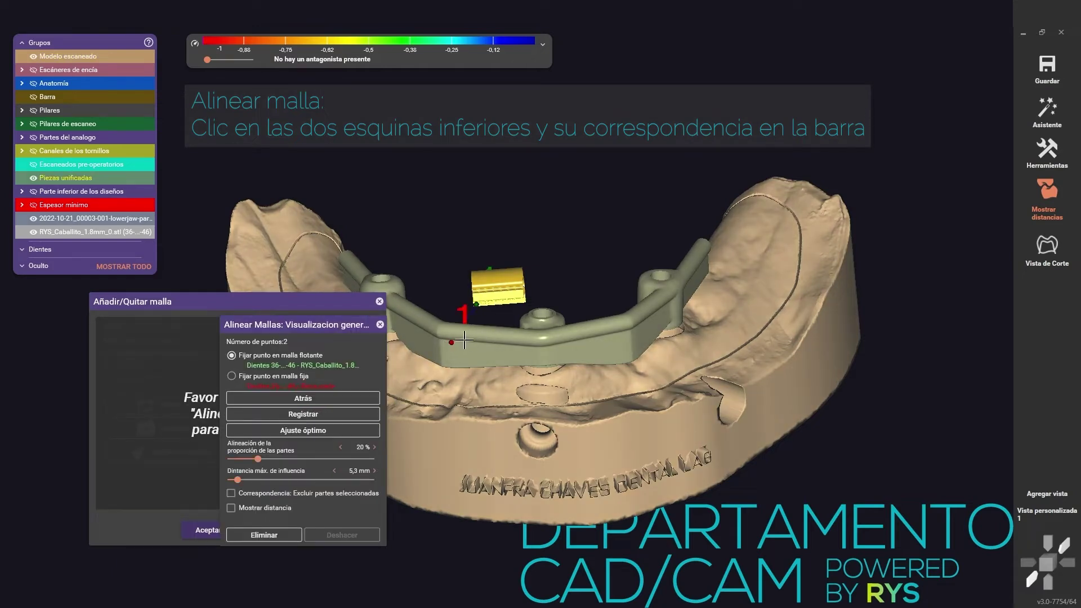
click(522, 300)
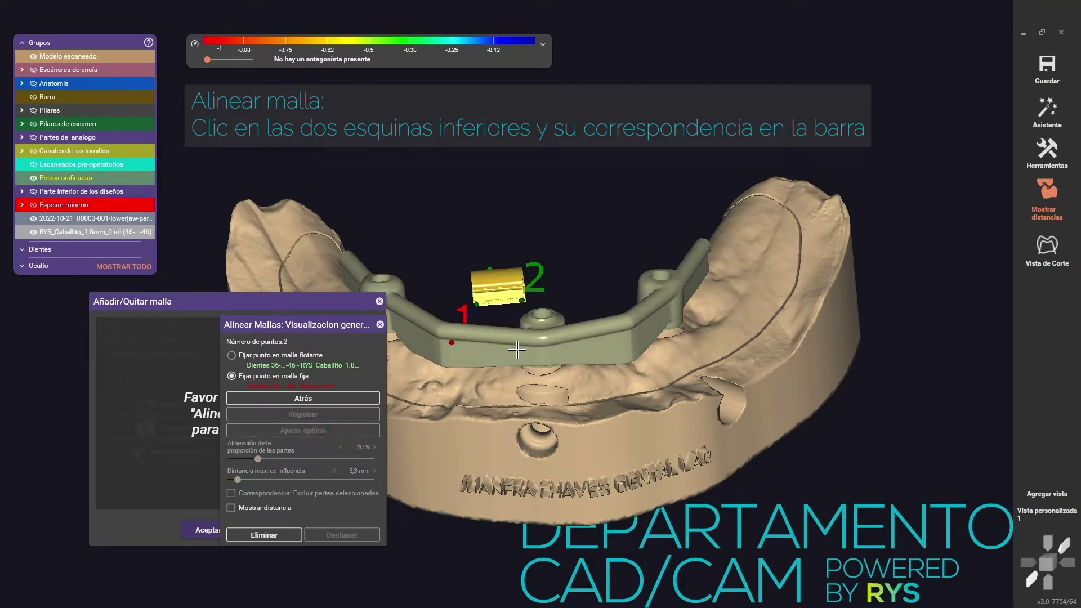
click(517, 351)
click(303, 414)
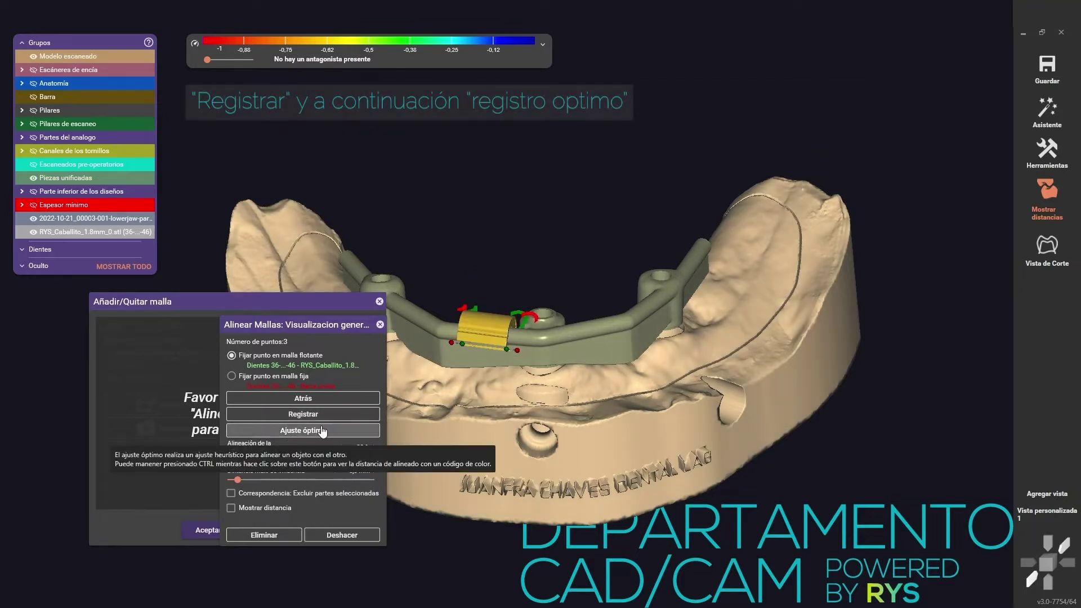
click(322, 431)
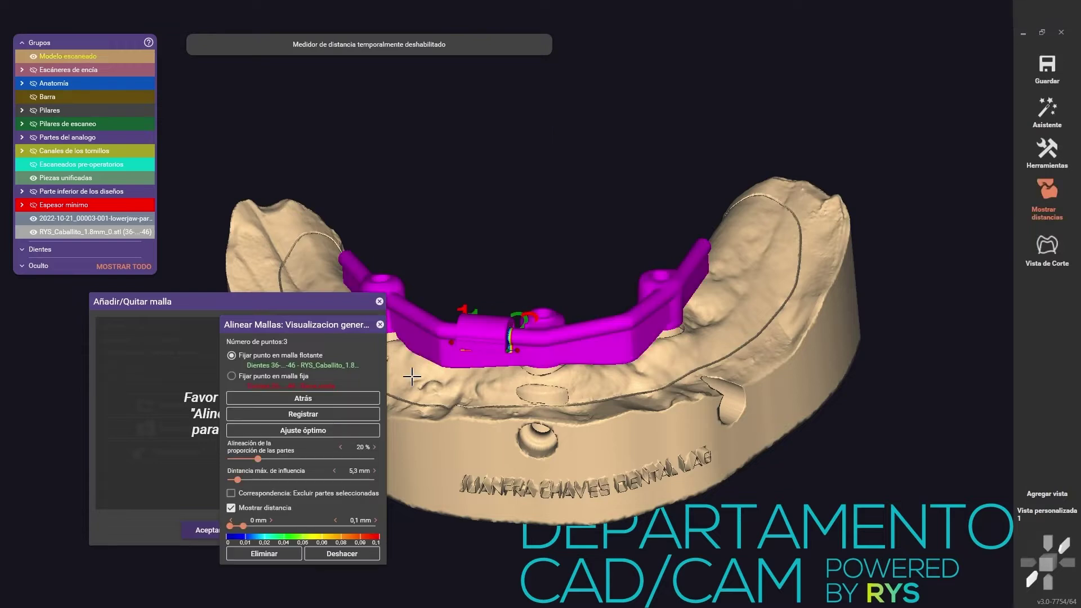
Check the clip's registration on the bar up close with the distance colour map, then close the mesh alignment.
scroll(461, 345, down, 1)
scroll(461, 344, up, 2)
scroll(461, 345, up, 3)
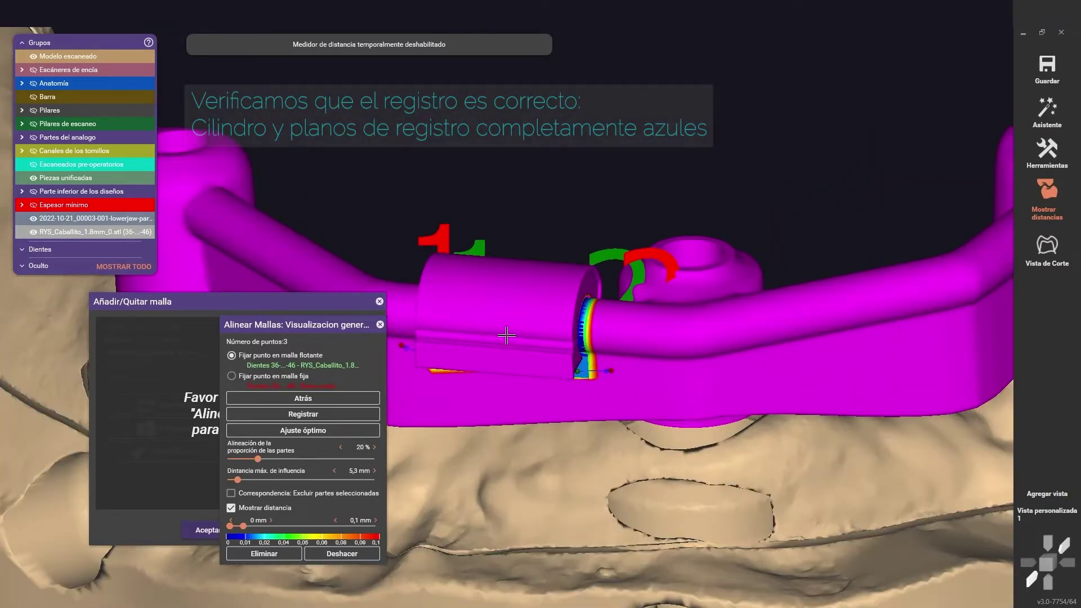
scroll(509, 335, up, 2)
scroll(535, 338, up, 2)
right_drag(535, 338, 534, 338)
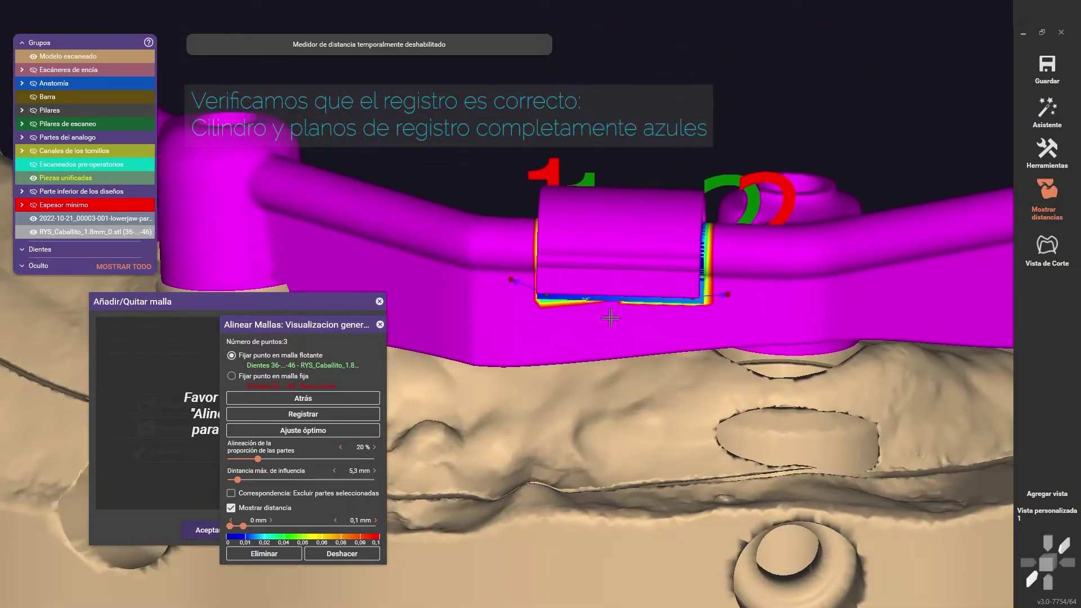
click(1049, 513)
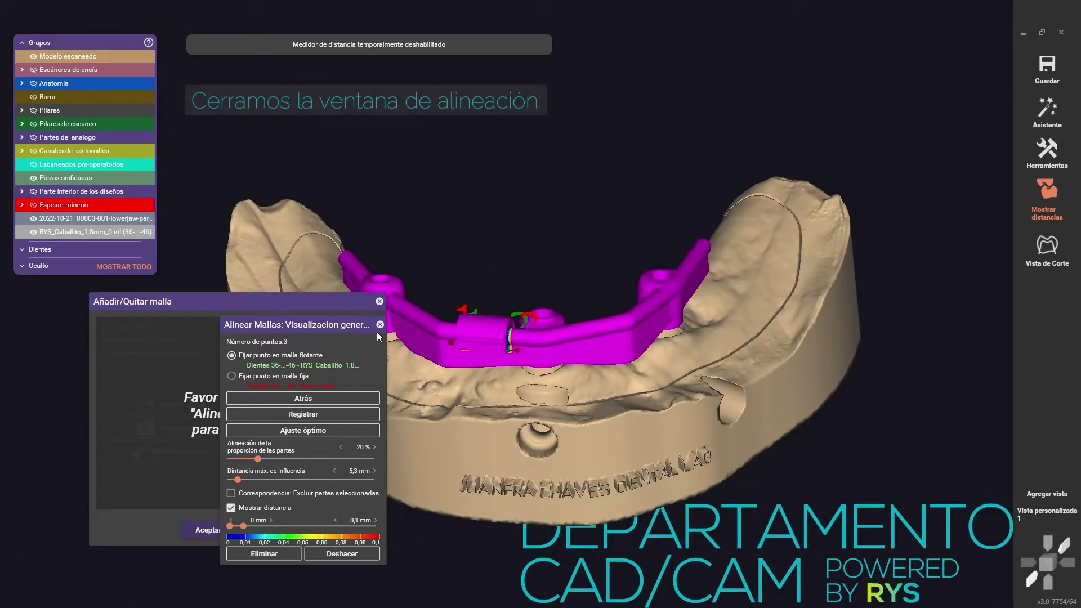
click(380, 325)
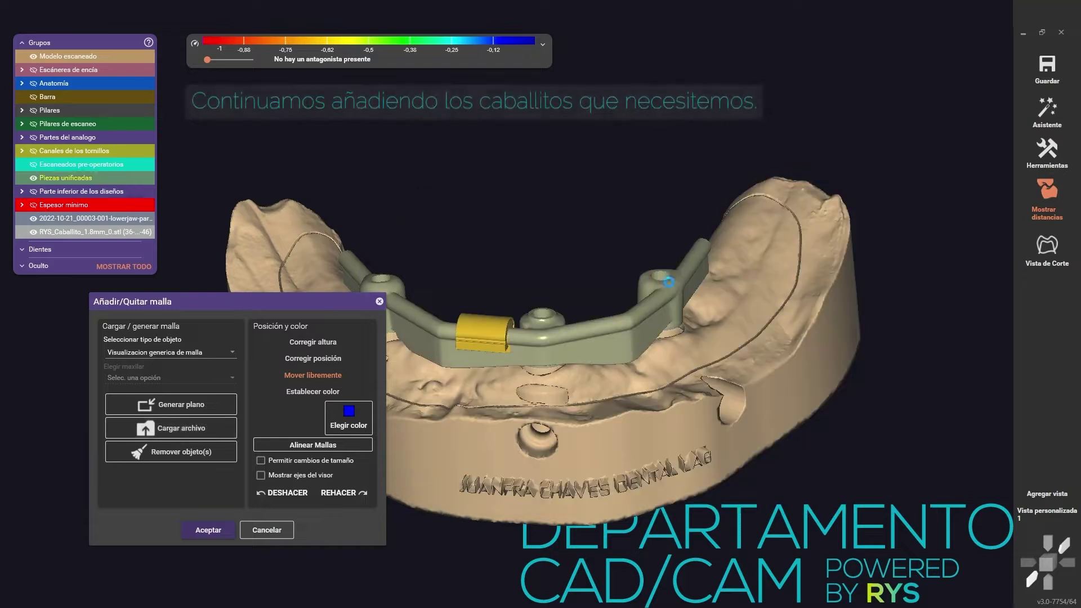
Align a second 1.8 mm clip to the bar segment on the other side of the central abutment and display its distance map.
click(313, 445)
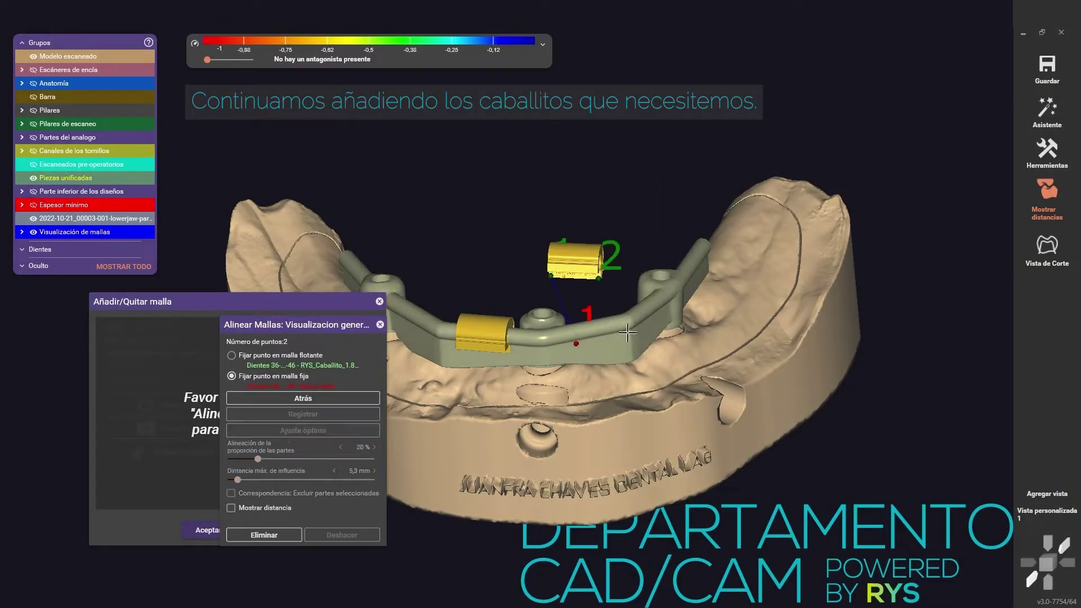
click(627, 333)
click(231, 508)
scroll(599, 343, up, 5)
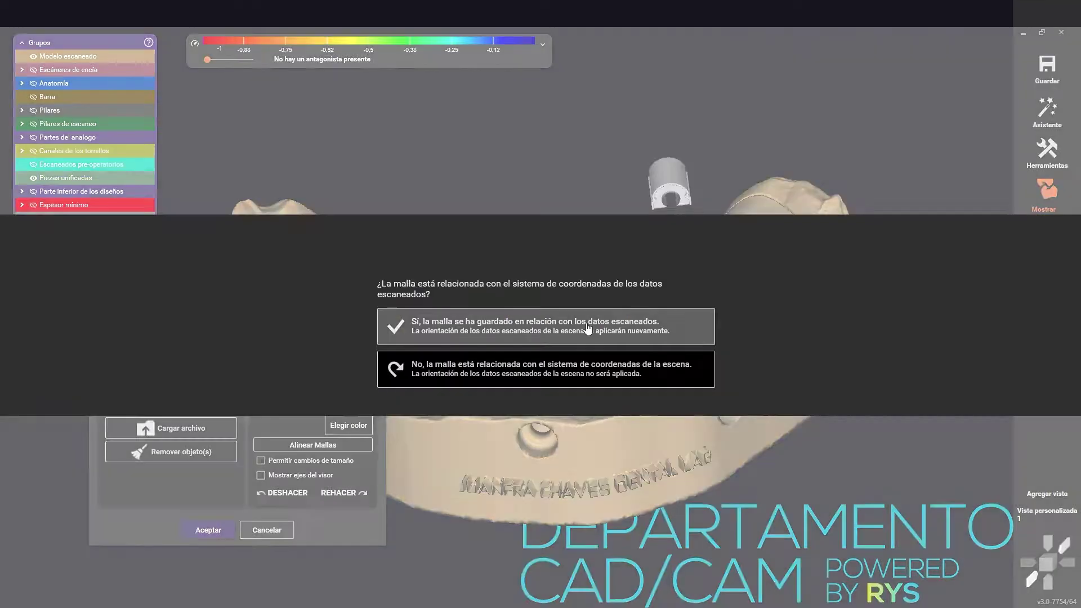
Try to load a third 1.8 mm clip related to the scanned data and align it on the bar segment beside the second clip.
click(588, 328)
click(350, 444)
click(604, 228)
click(611, 298)
click(642, 222)
click(645, 277)
click(307, 417)
click(230, 508)
click(308, 432)
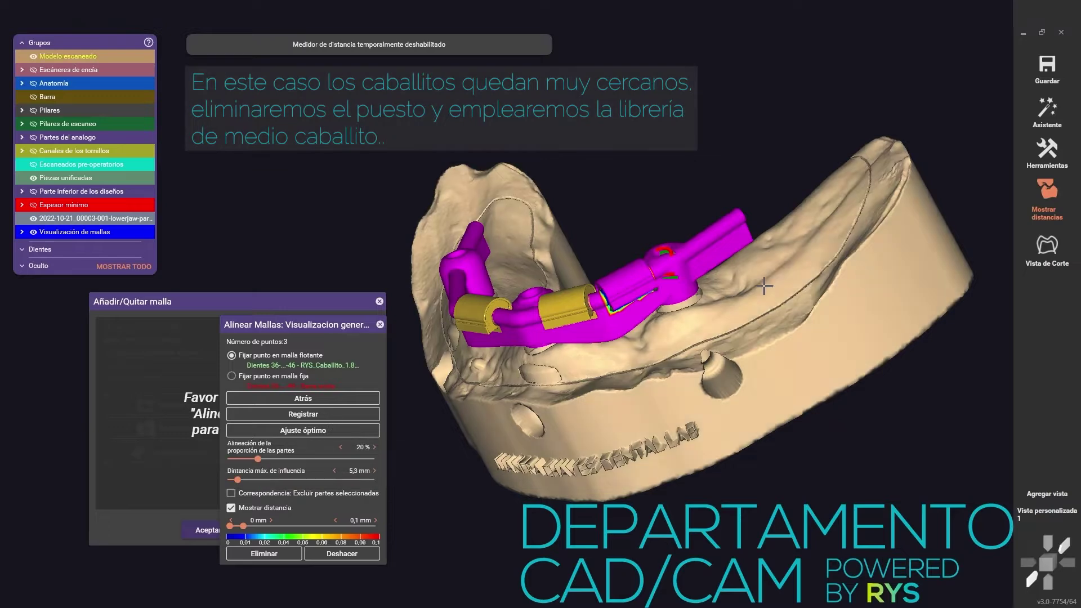
scroll(670, 294, up, 6)
right_drag(671, 294, 670, 293)
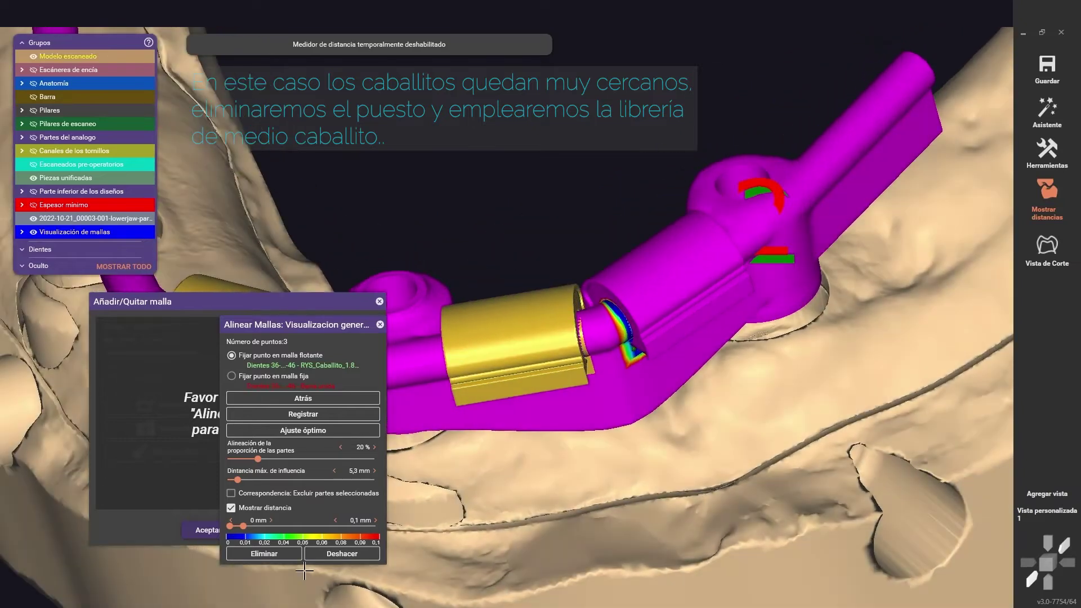
Undo the third clip's alignment, discard its alignment points and leave the mesh alignment.
click(344, 554)
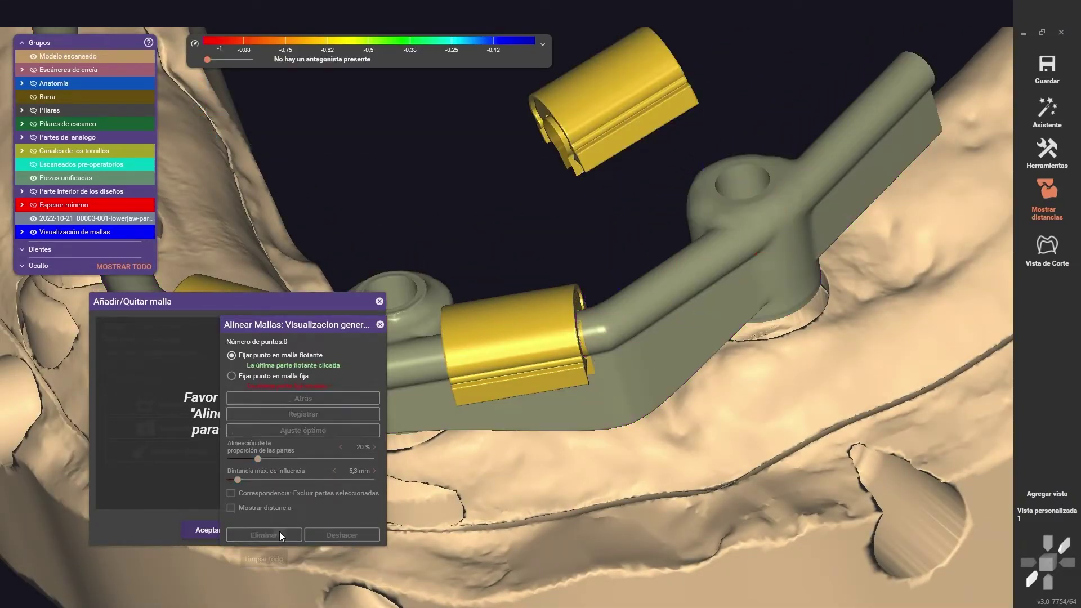
click(281, 536)
click(287, 493)
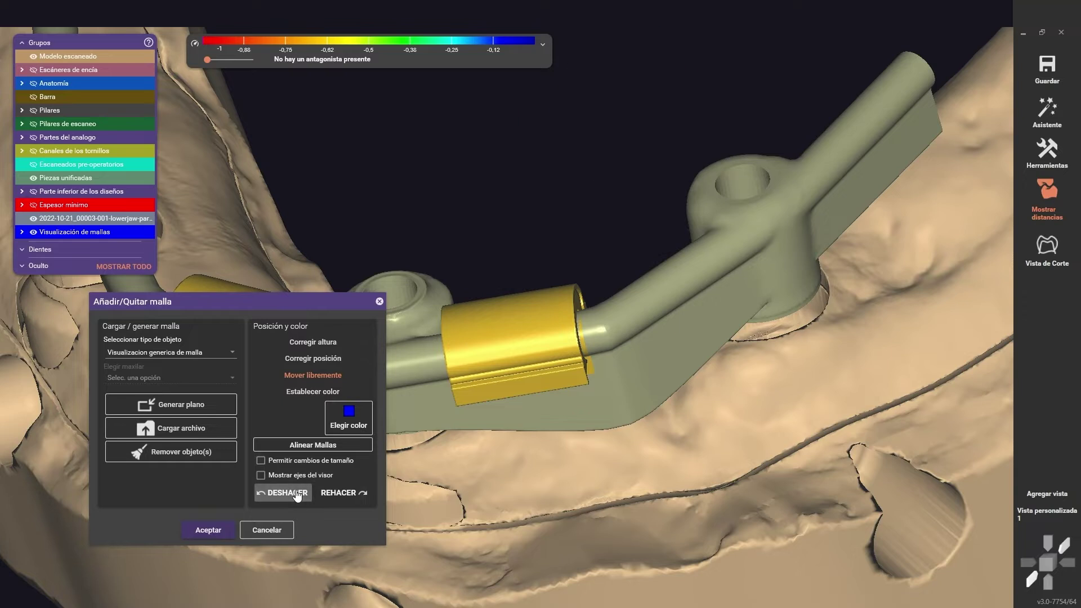
Load the half-clip file RYS_Caballito_1.8mm_Mitad_0.stl as a mesh saved in relation to the scanned data.
click(194, 431)
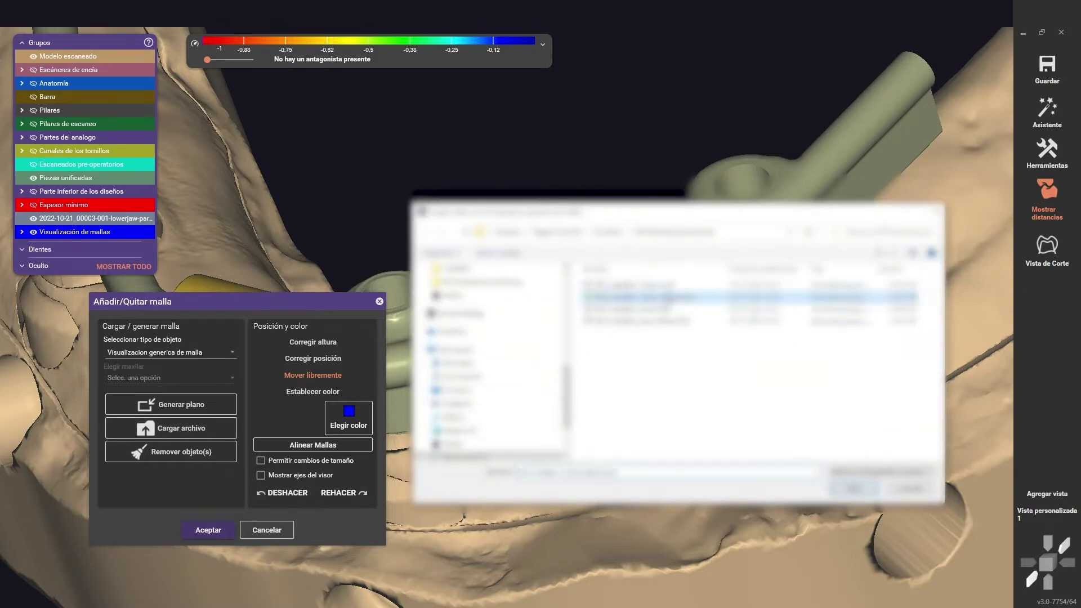
double_click(578, 321)
click(577, 340)
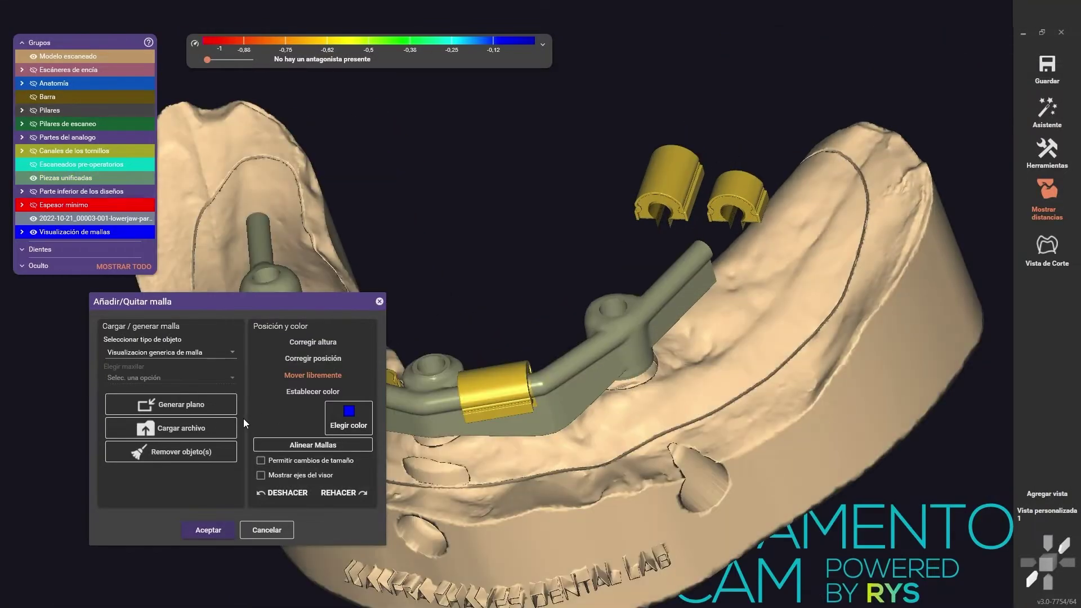
Remove only the third RYS_Caballito_1.8mm_0.stl mesh, keeping the first two clips and the half clip.
click(287, 493)
click(287, 494)
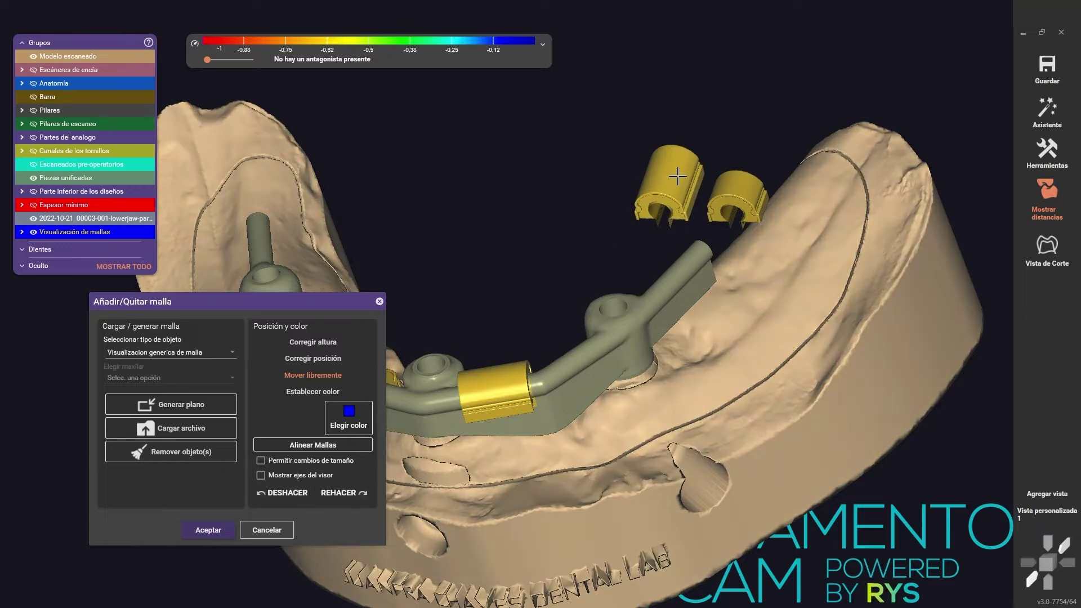
click(204, 455)
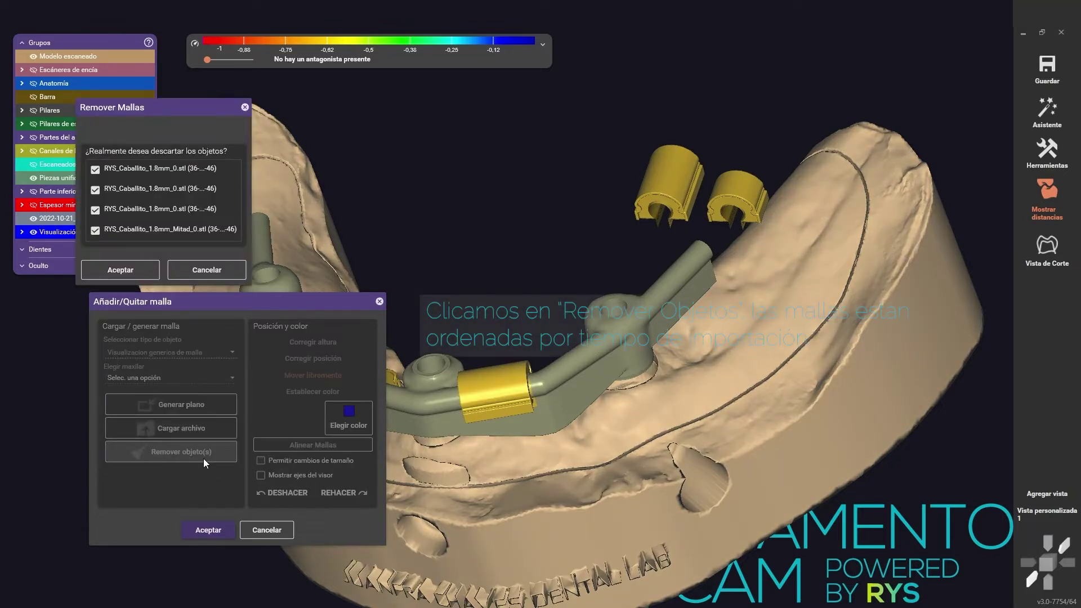
click(95, 210)
click(95, 190)
click(96, 170)
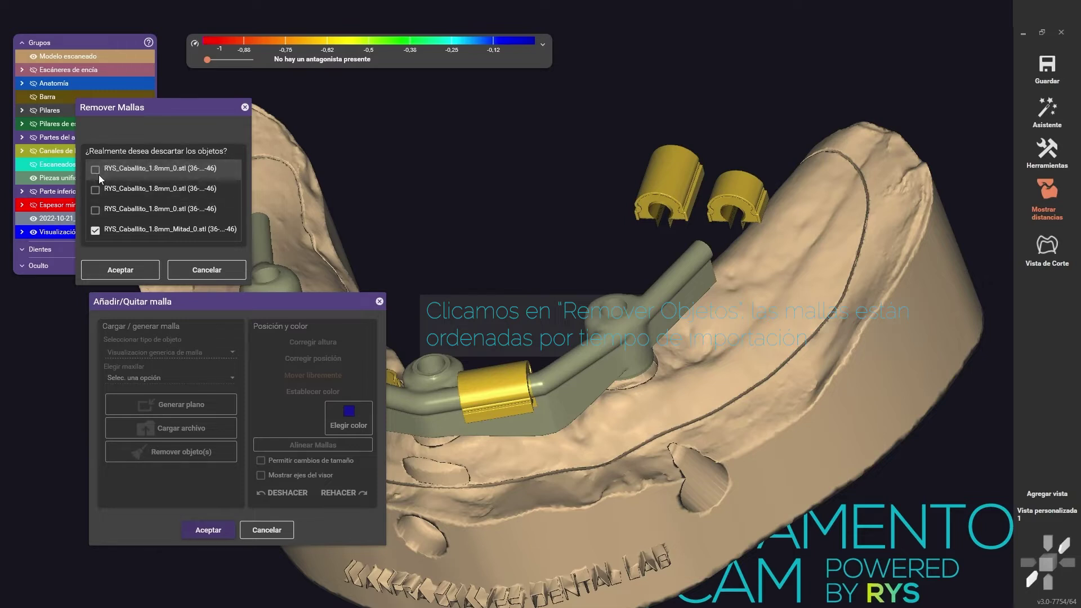
click(95, 211)
click(97, 231)
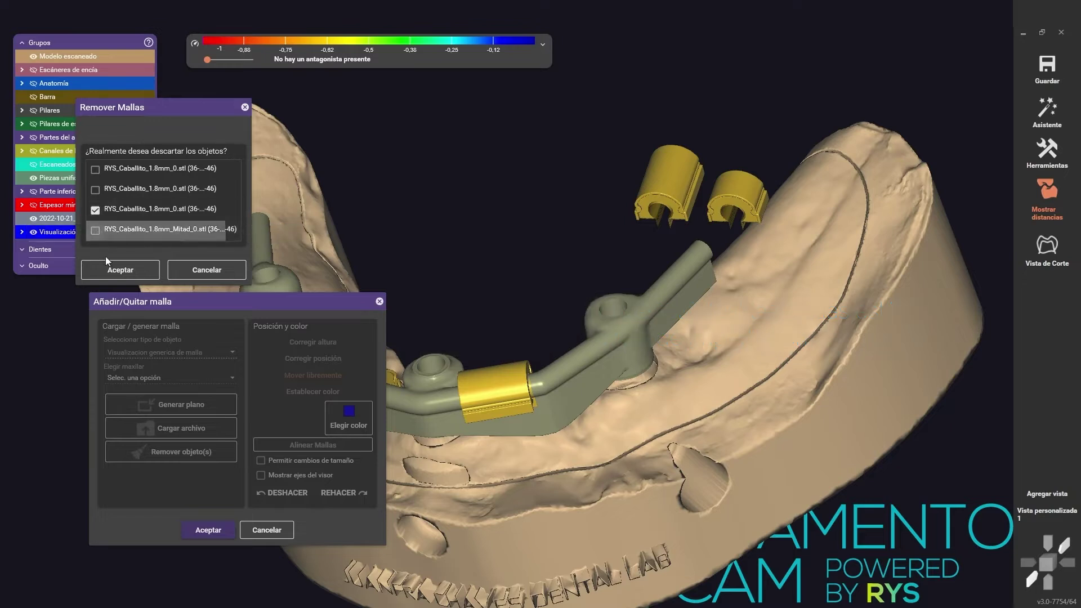
click(116, 268)
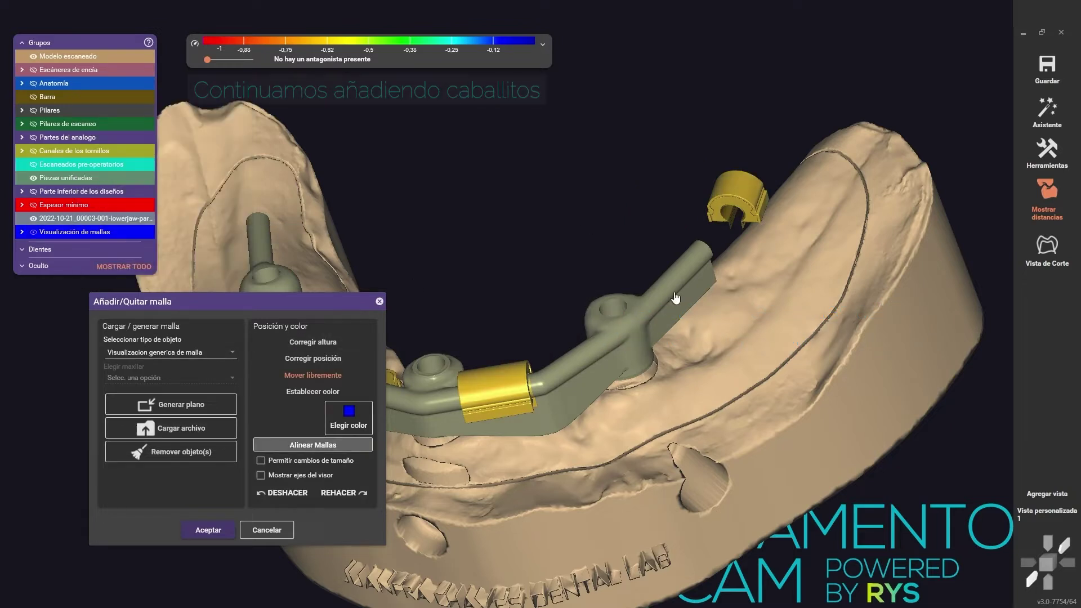
Align the half clip on the bar segment before the side abutment and another clip on the bar extension beyond it using point pairs.
click(313, 444)
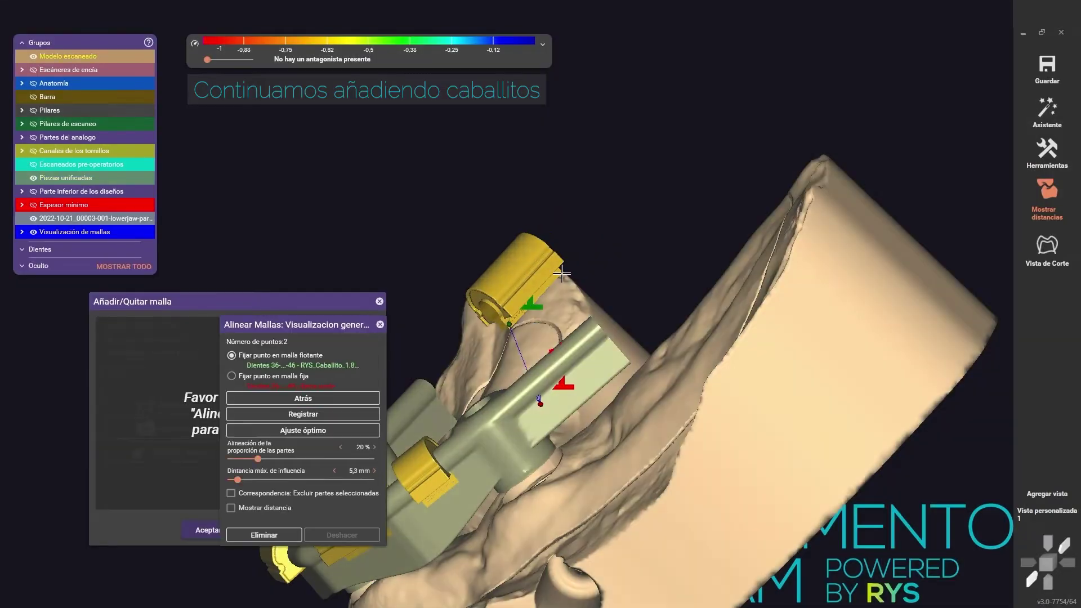
click(303, 413)
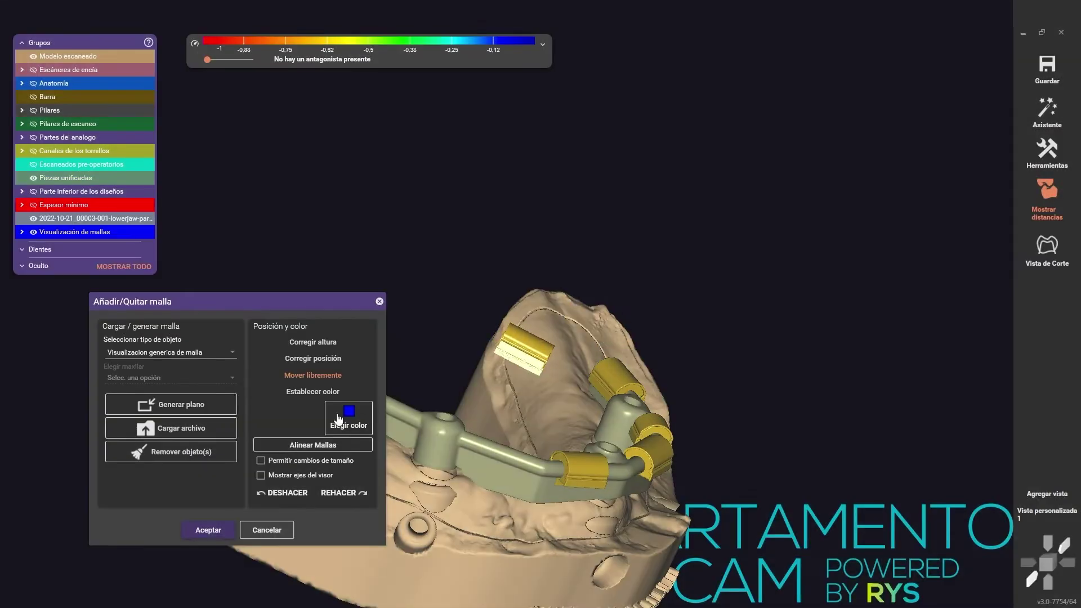
Load another full clip mesh in relation to the scanned data, align it on the bar's remaining free extension by point pairs, and accept.
click(313, 445)
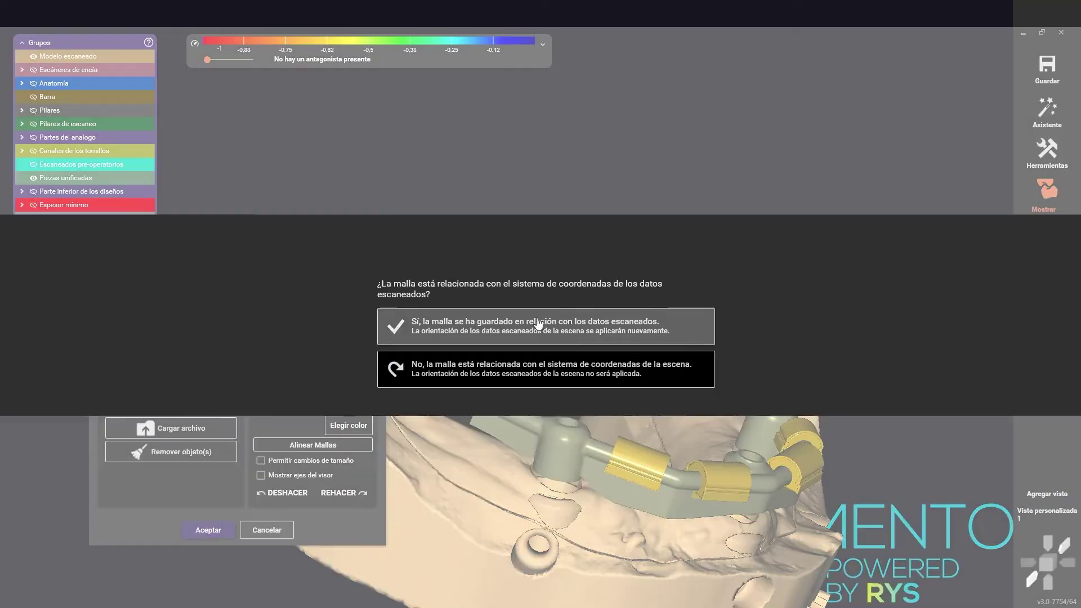
click(538, 323)
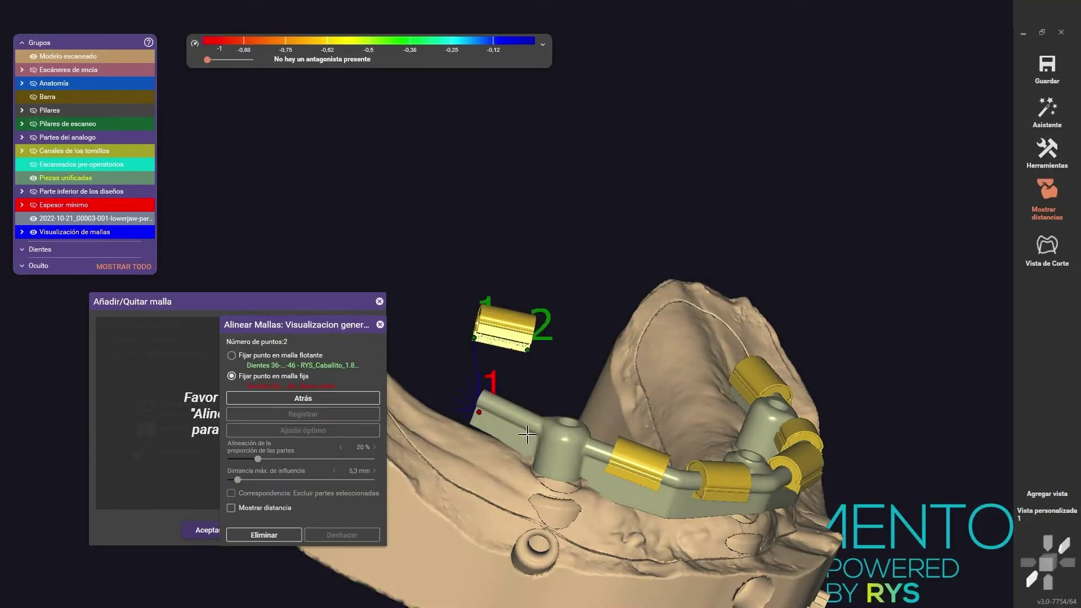
click(303, 424)
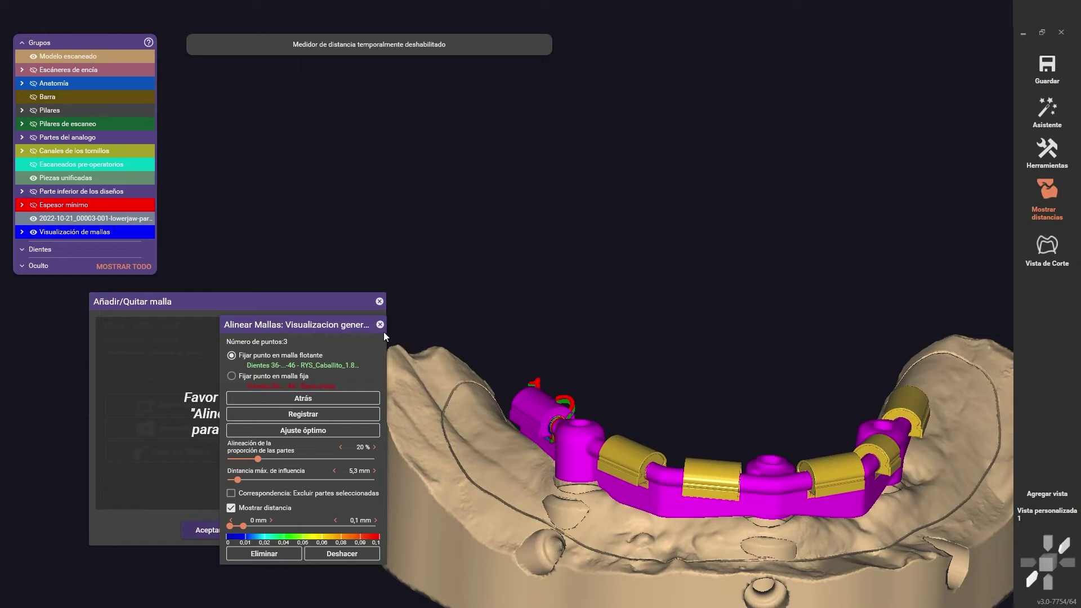
click(380, 325)
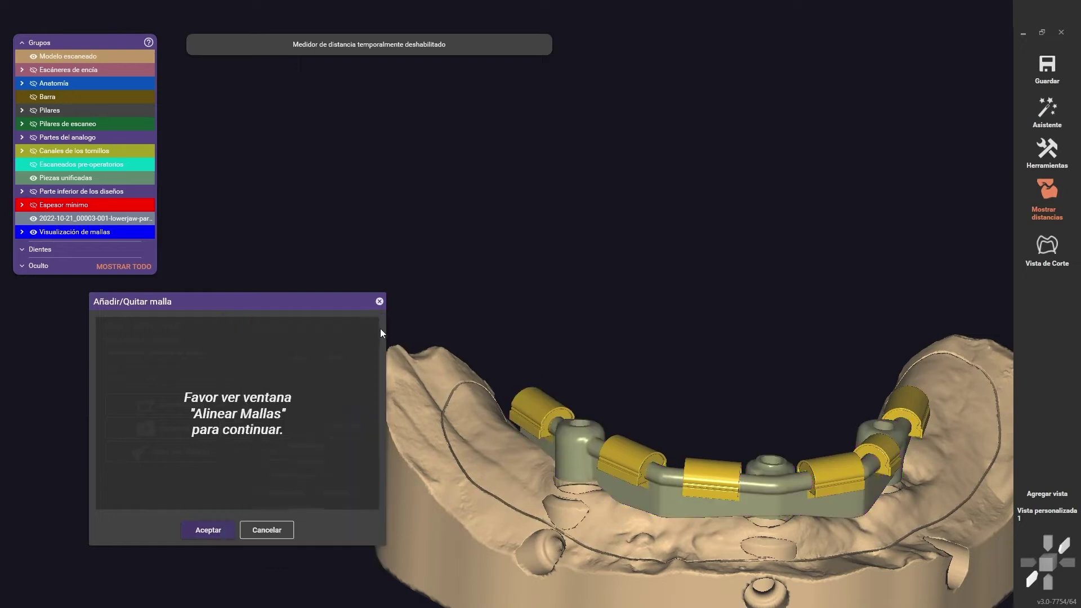
click(208, 530)
Open the aligned clip meshes for mesh editing and hide the scanned model, leaving the bar shown.
right_drag(210, 524, 993, 526)
scroll(683, 459, up, 5)
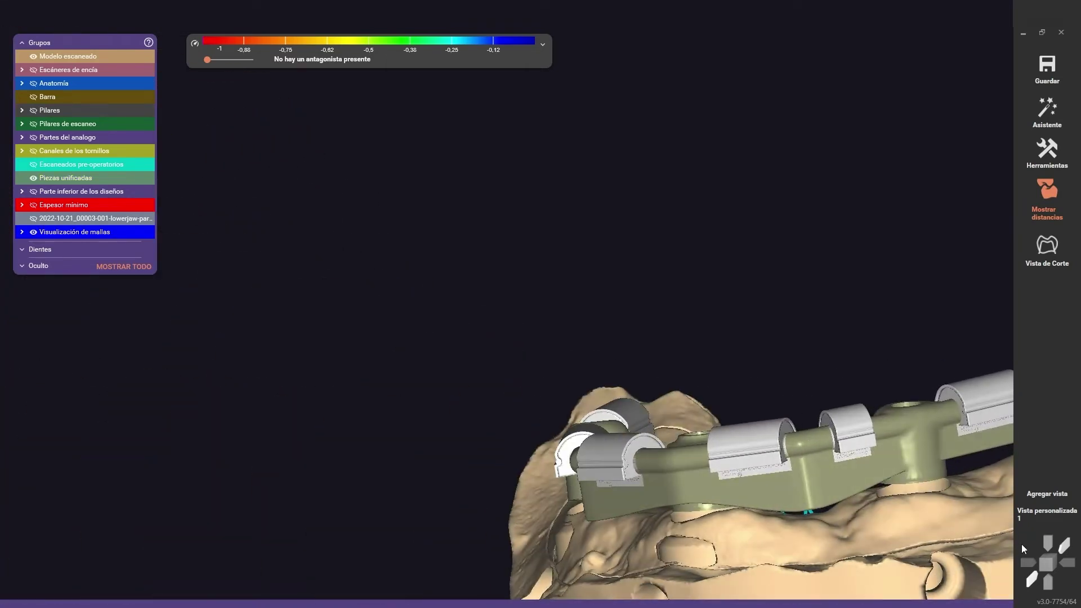
click(1063, 513)
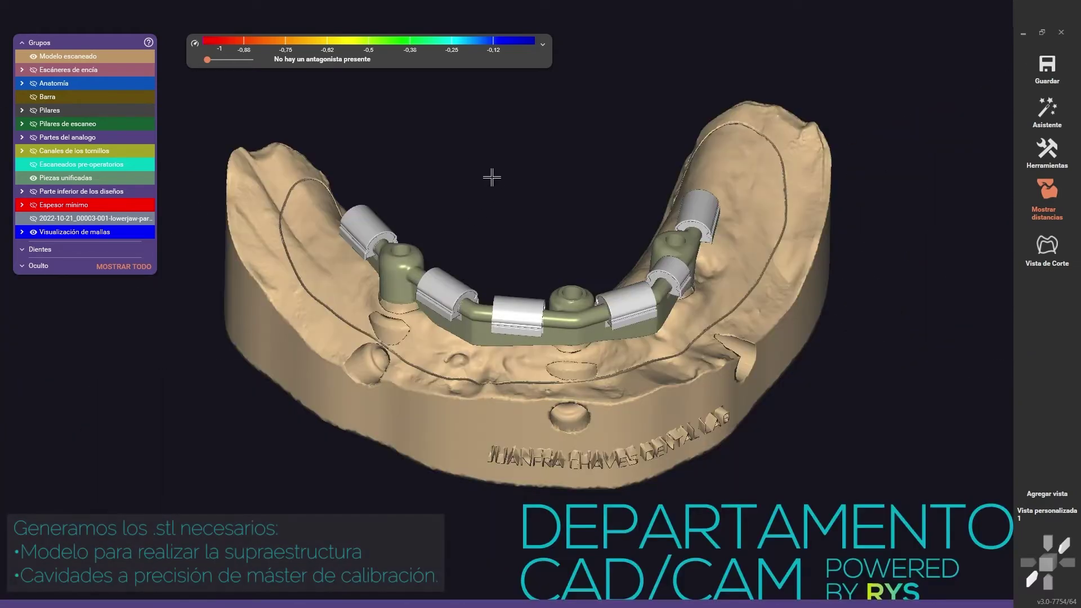
right_click(452, 289)
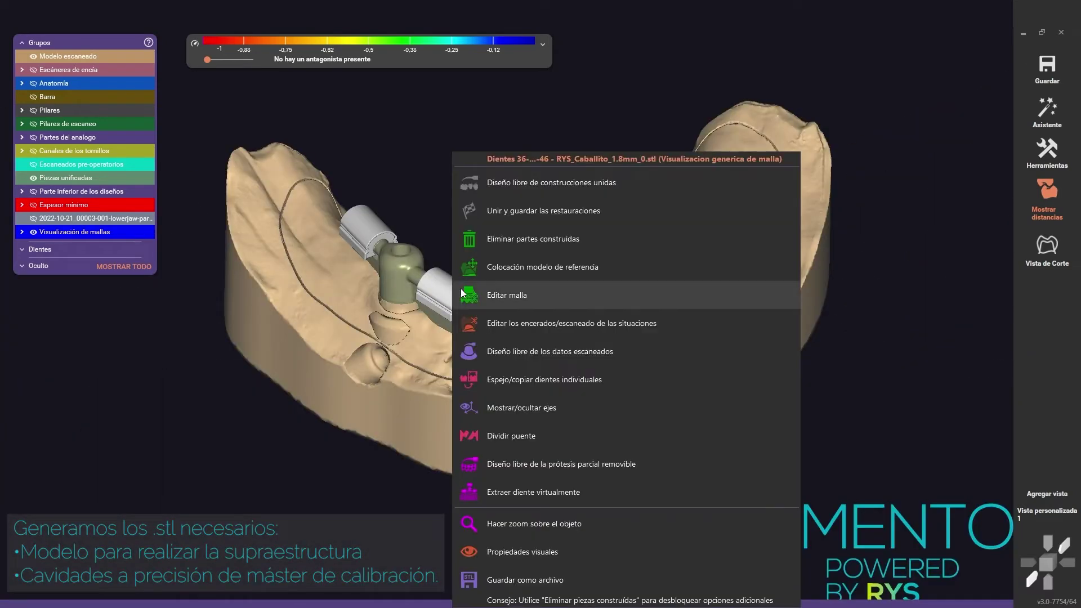
click(523, 292)
right_drag(519, 272, 405, 268)
scroll(533, 253, up, 2)
click(135, 177)
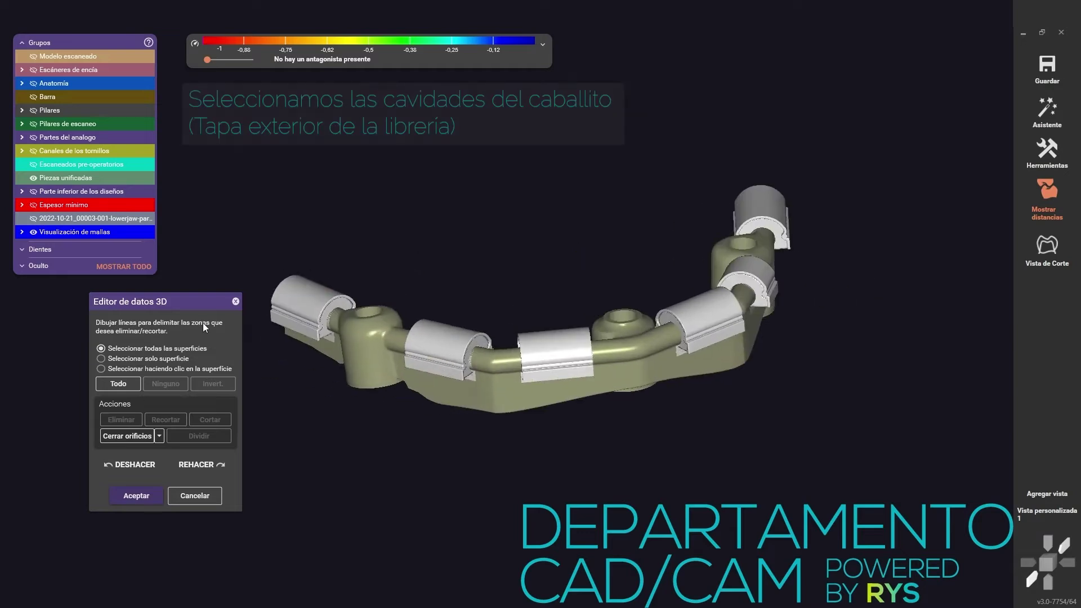
Select the outer shells of all six clips by surface, invert the selection and delete the inner clip parts.
click(101, 369)
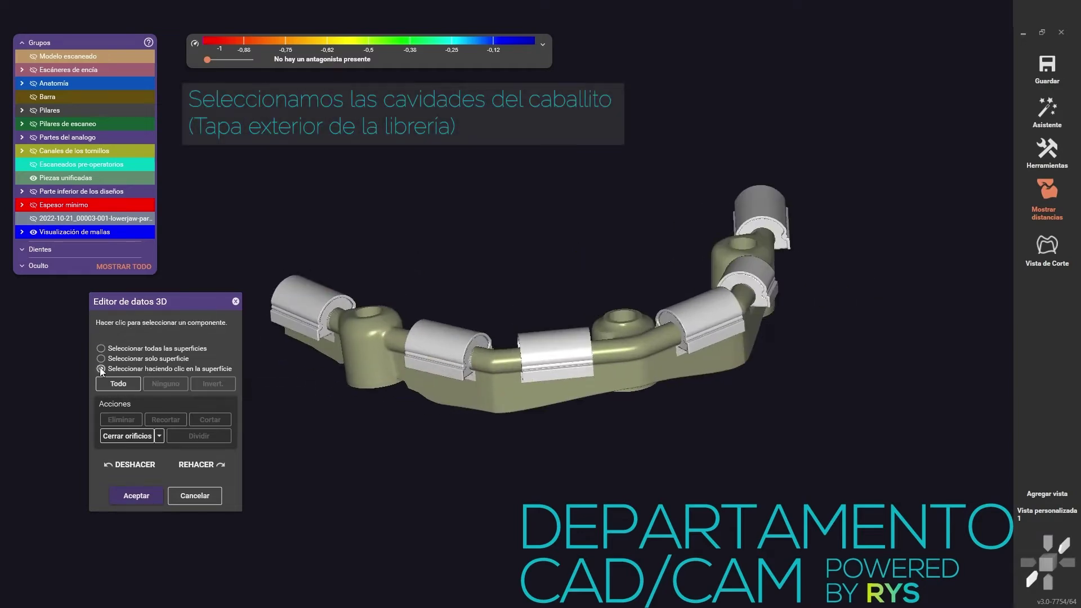
click(319, 296)
click(456, 338)
click(701, 312)
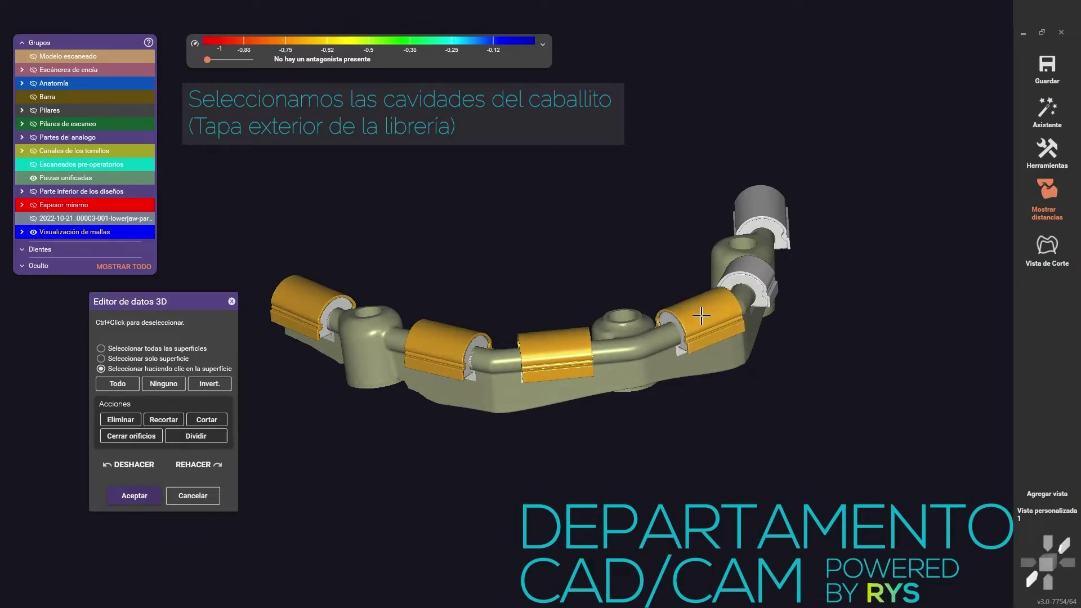
click(752, 278)
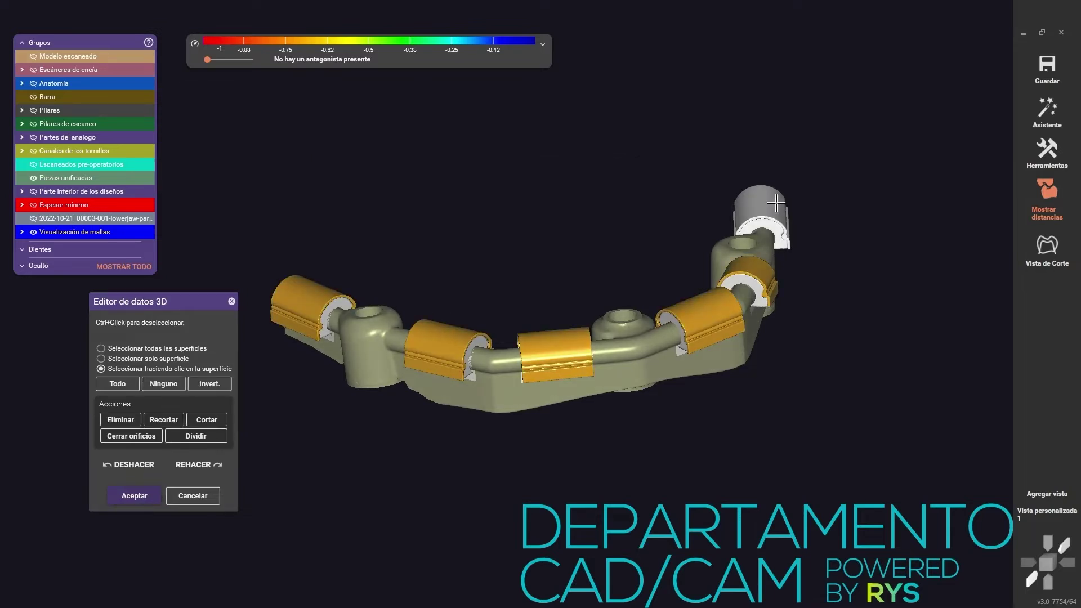
click(219, 388)
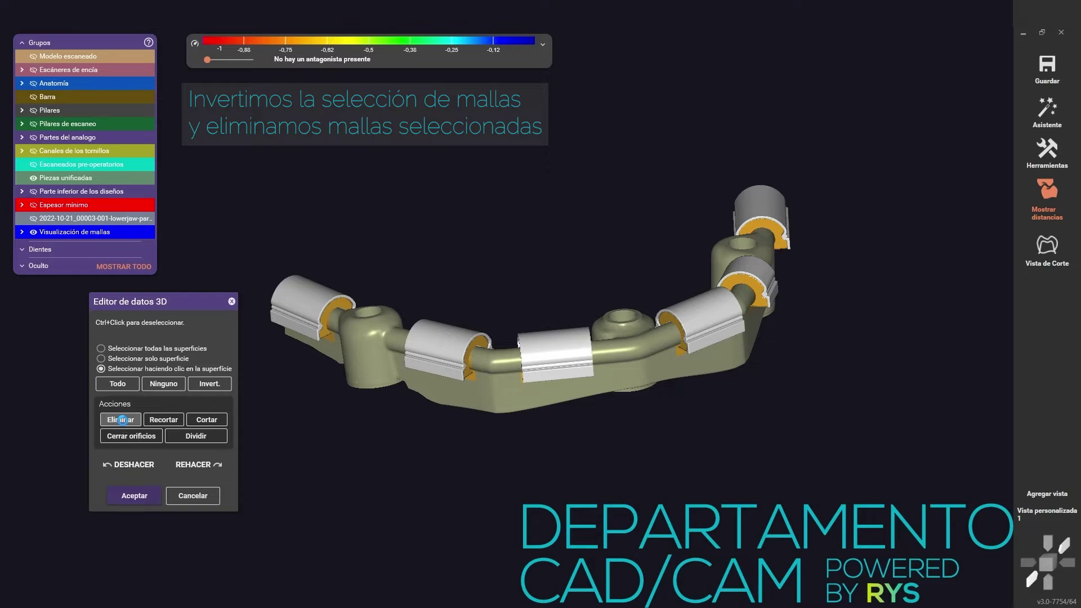
click(122, 420)
Inspect the remaining clip cavity shells with and without the unified bar displayed.
click(34, 177)
right_drag(507, 371, 544, 435)
scroll(540, 321, up, 5)
scroll(593, 371, down, 5)
scroll(691, 427, up, 2)
click(34, 178)
right_drag(557, 338, 558, 338)
scroll(461, 251, up, 1)
scroll(461, 252, down, 4)
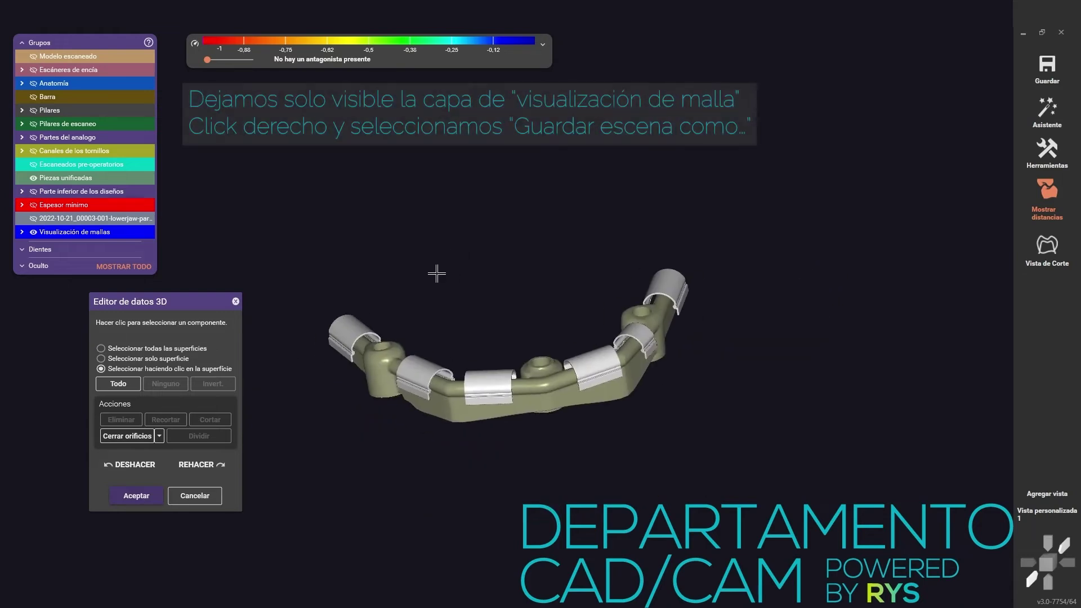
Hide the unified bar and export only the visible cavities as Cavidad Caballitos.stl, aligned with the original scanned data.
click(33, 179)
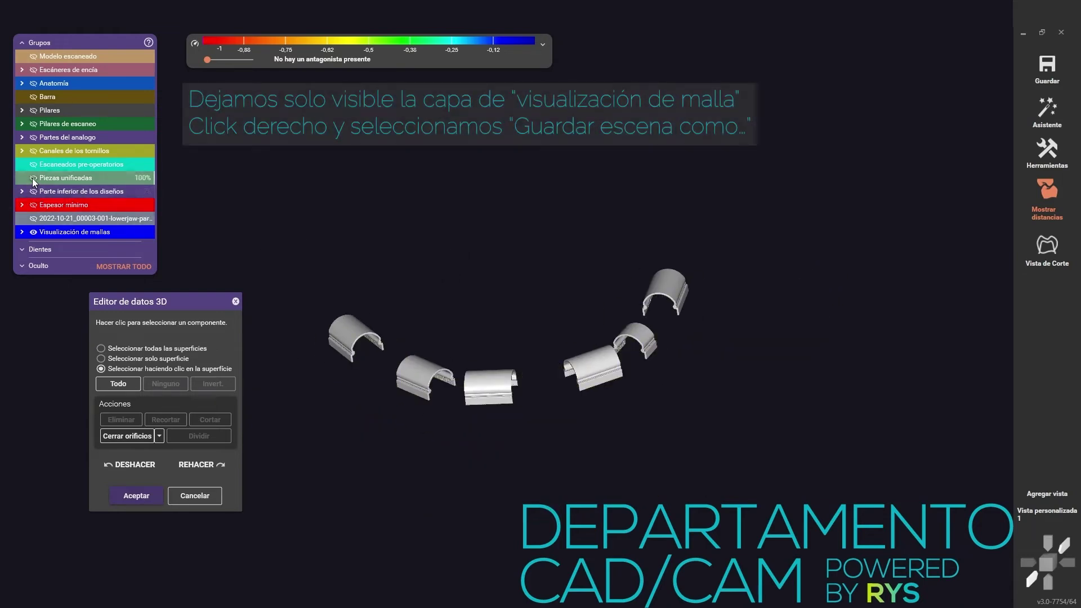
right_click(515, 274)
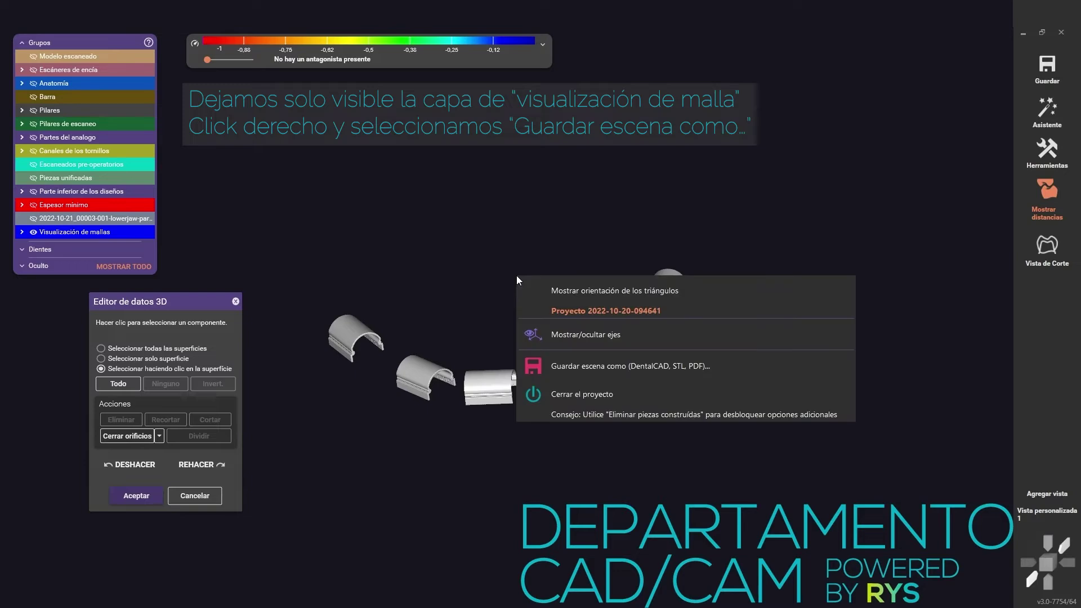
click(627, 369)
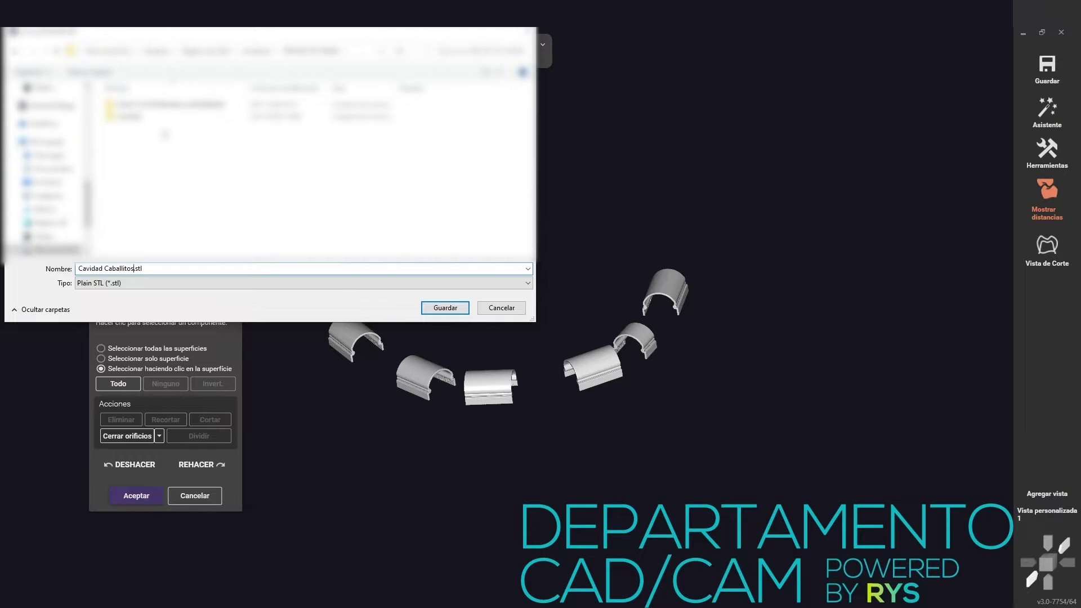
click(444, 308)
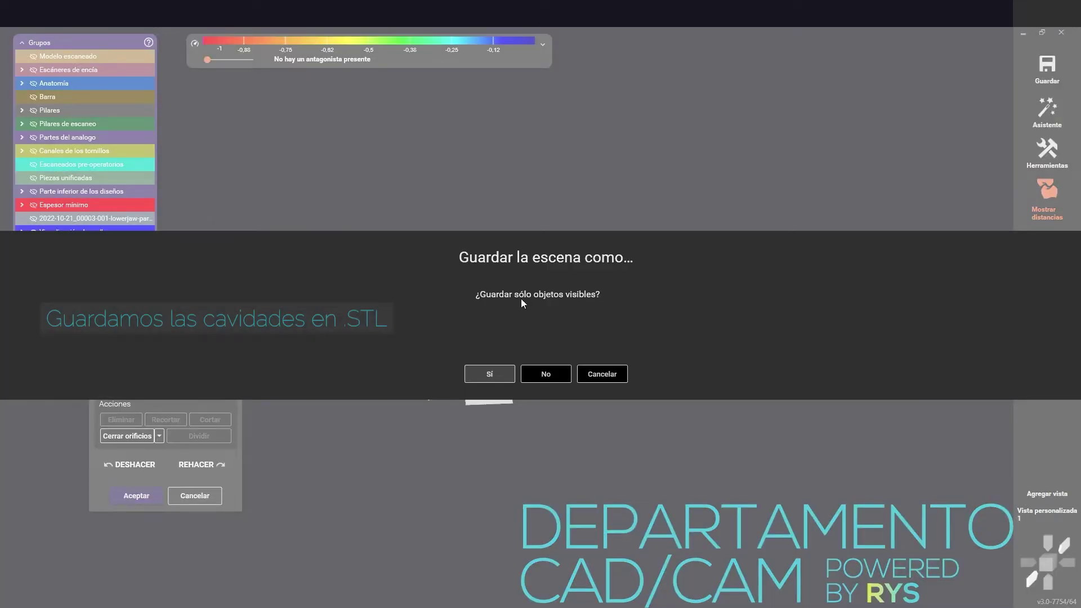
click(490, 374)
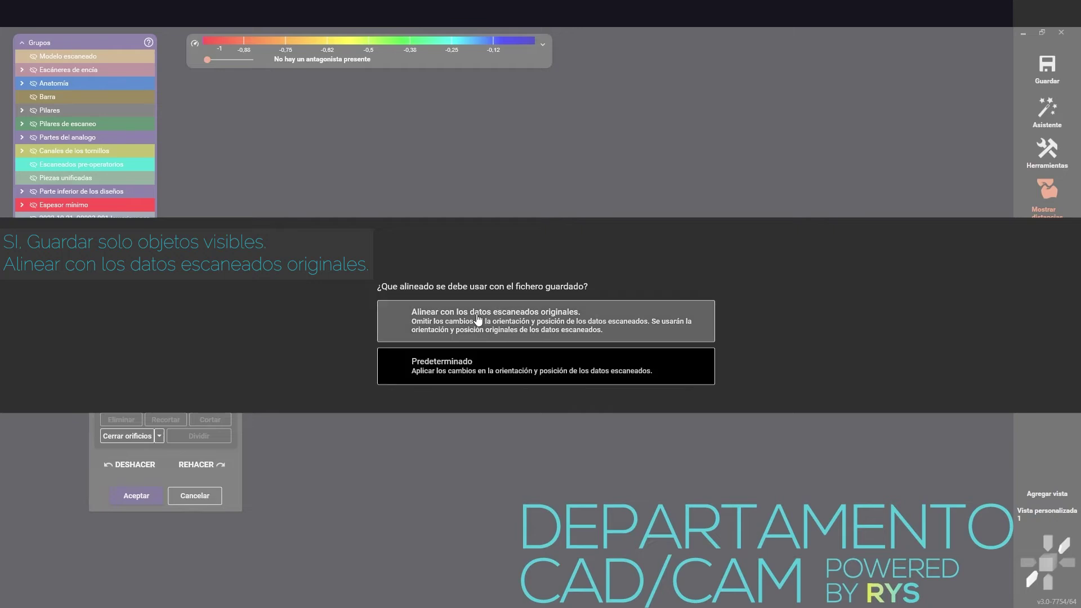
click(443, 336)
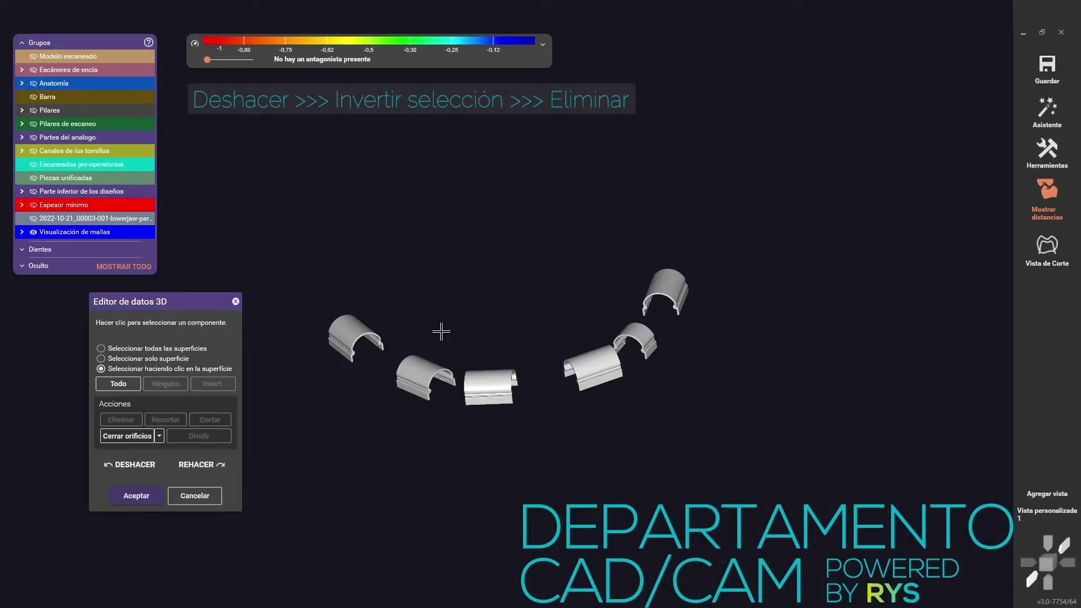
Undo the deletion of the inner clip parts, invert the selection and delete the outer cavity shells instead.
click(123, 467)
click(218, 387)
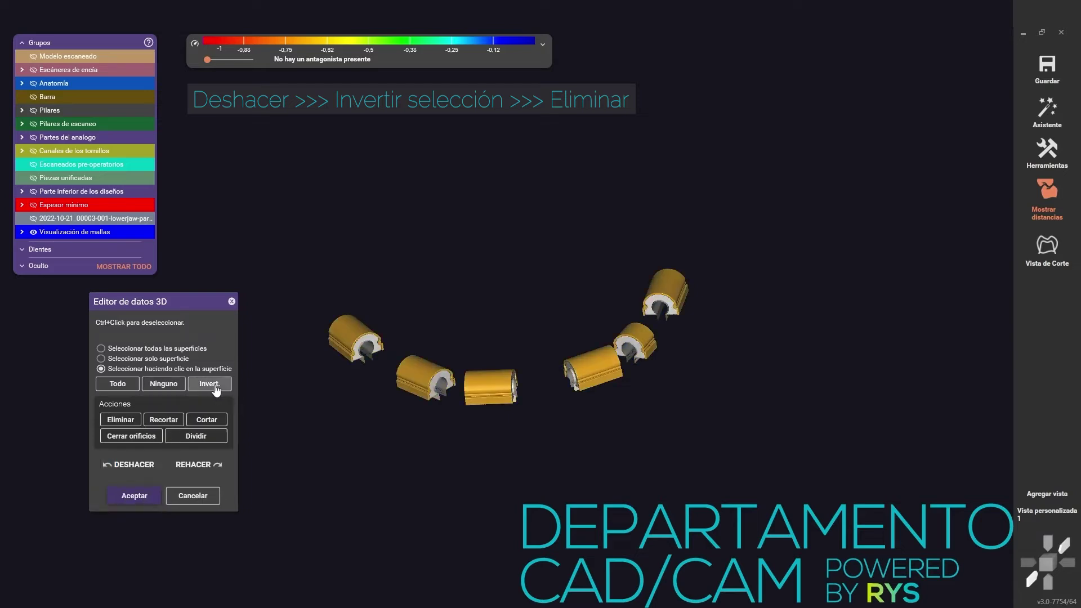
click(121, 420)
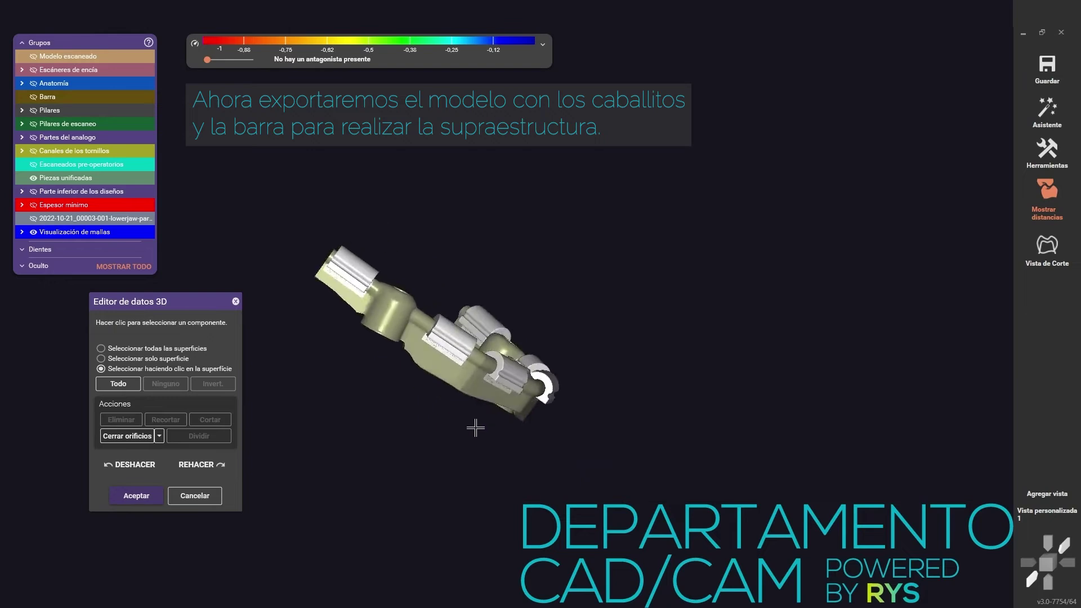
Show the scanned model and export only the visible model, bar and clips as Modelo PartialCAD.stl, aligned with the original scanned data.
click(33, 57)
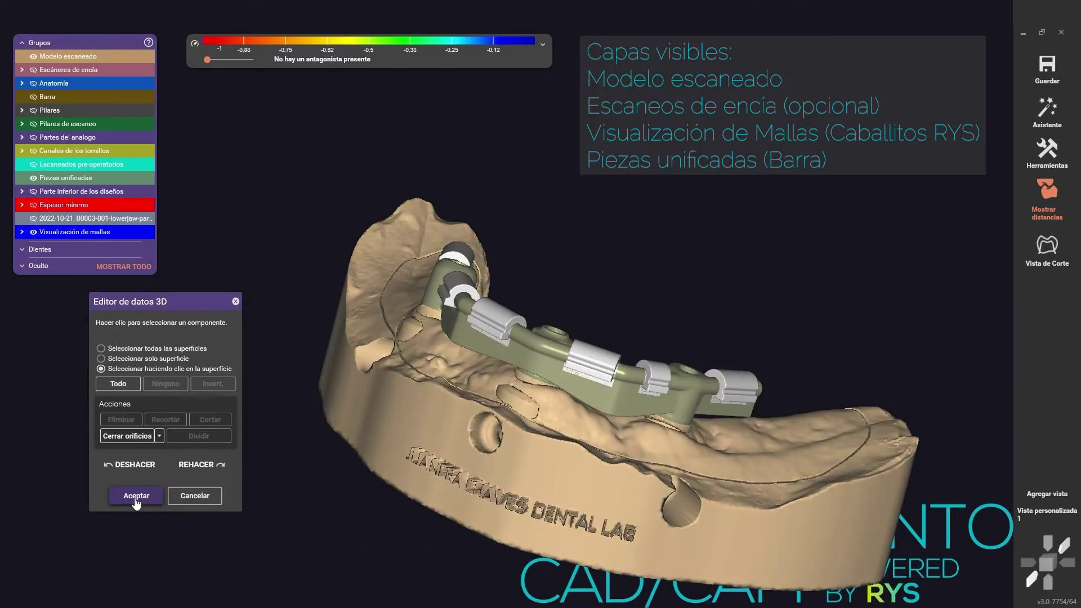
right_click(628, 223)
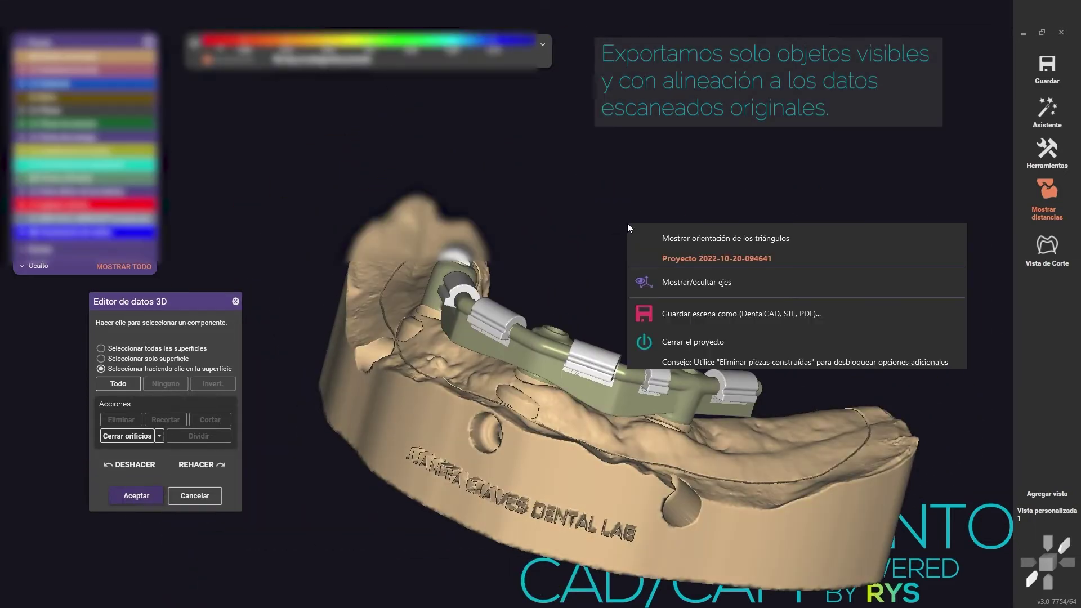
click(702, 319)
text(Modelo PartialCAD.stl)
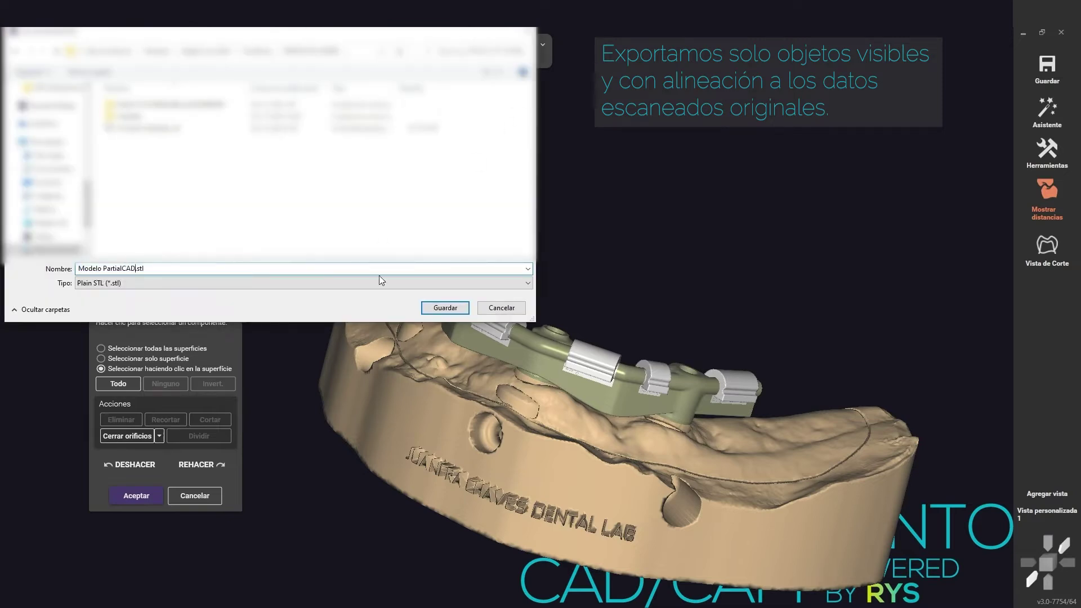
click(446, 308)
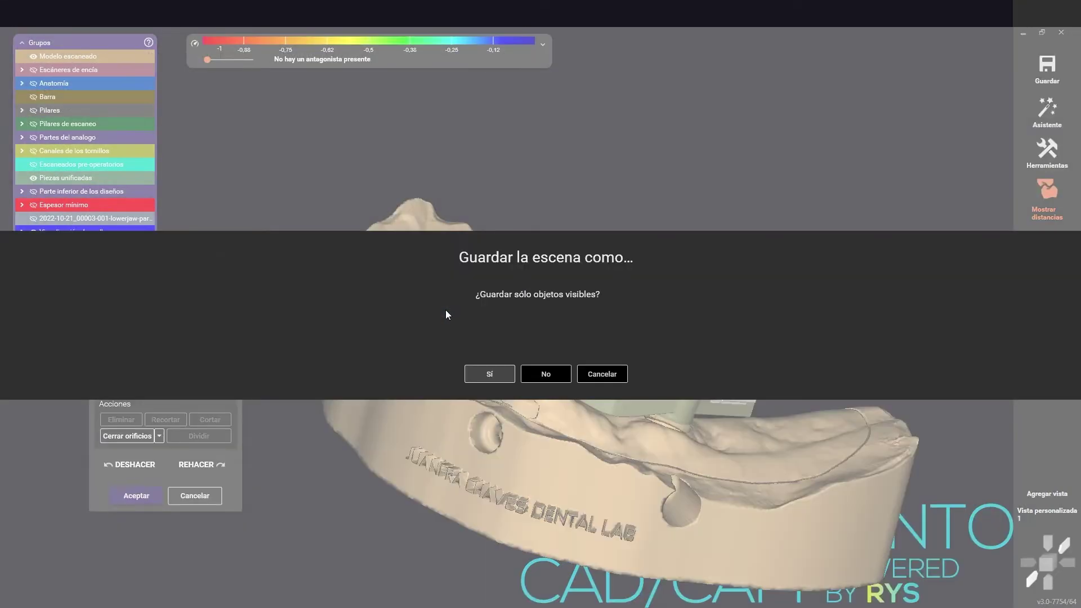
click(489, 378)
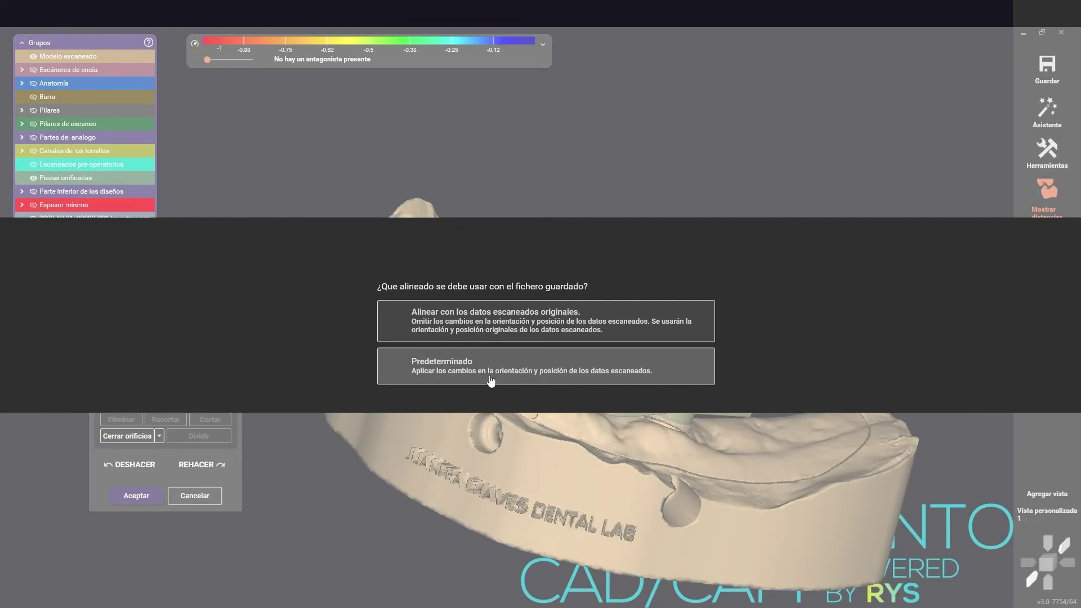
click(461, 324)
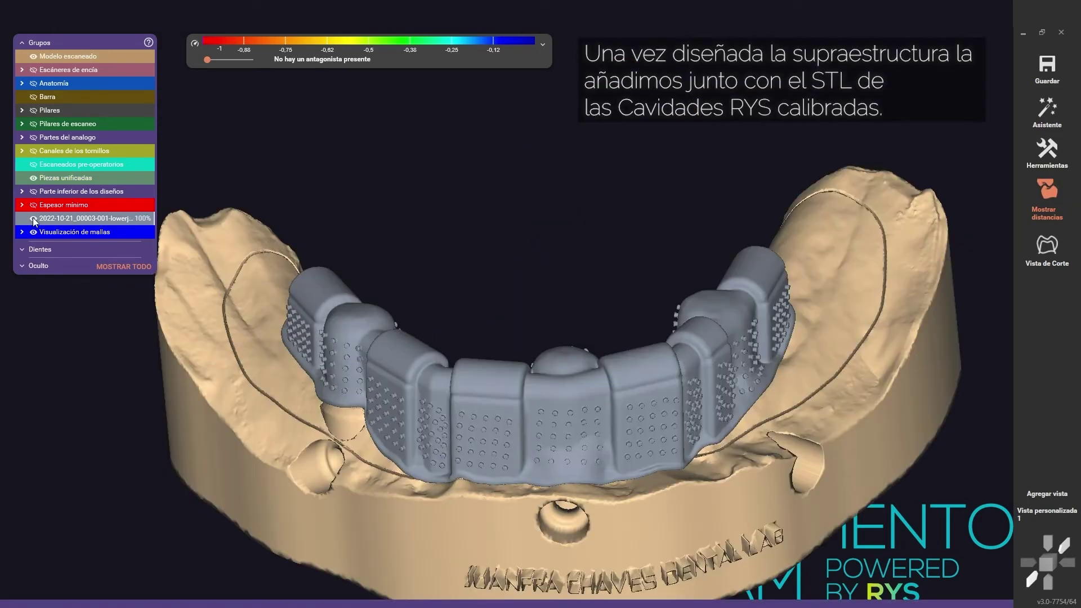
Hide the scanned model and load the exported clip cavities STL as a mesh saved in relation to the scanned data.
click(34, 56)
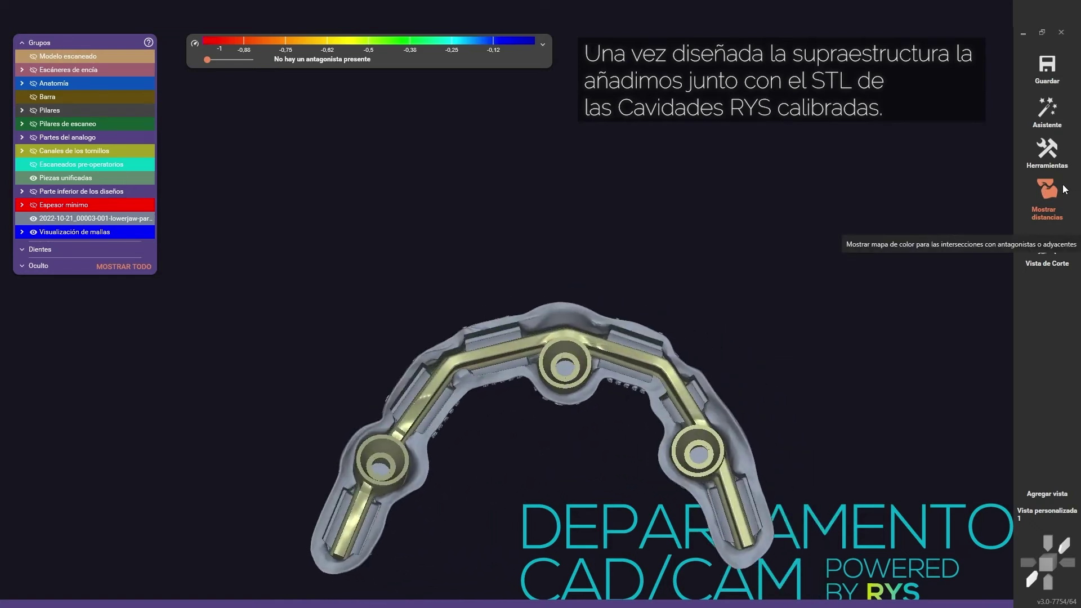
click(1046, 151)
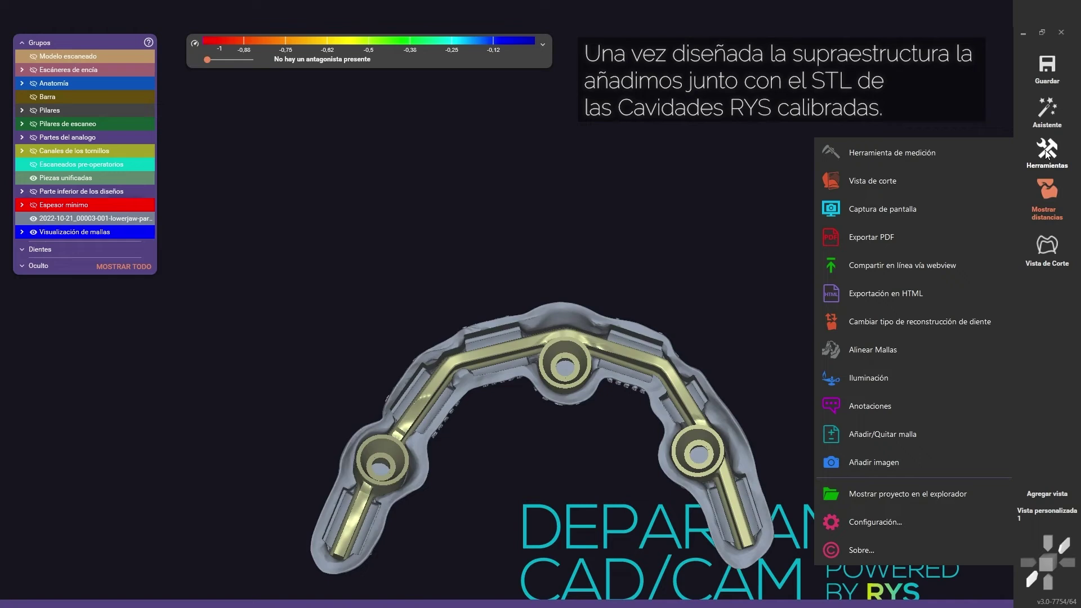
click(881, 435)
click(174, 430)
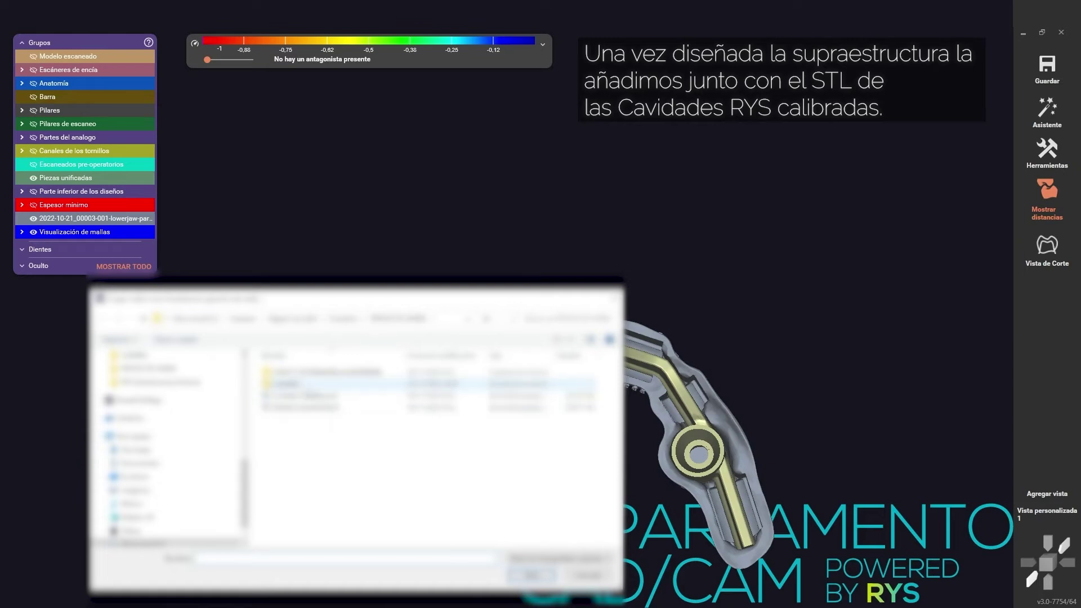
click(332, 396)
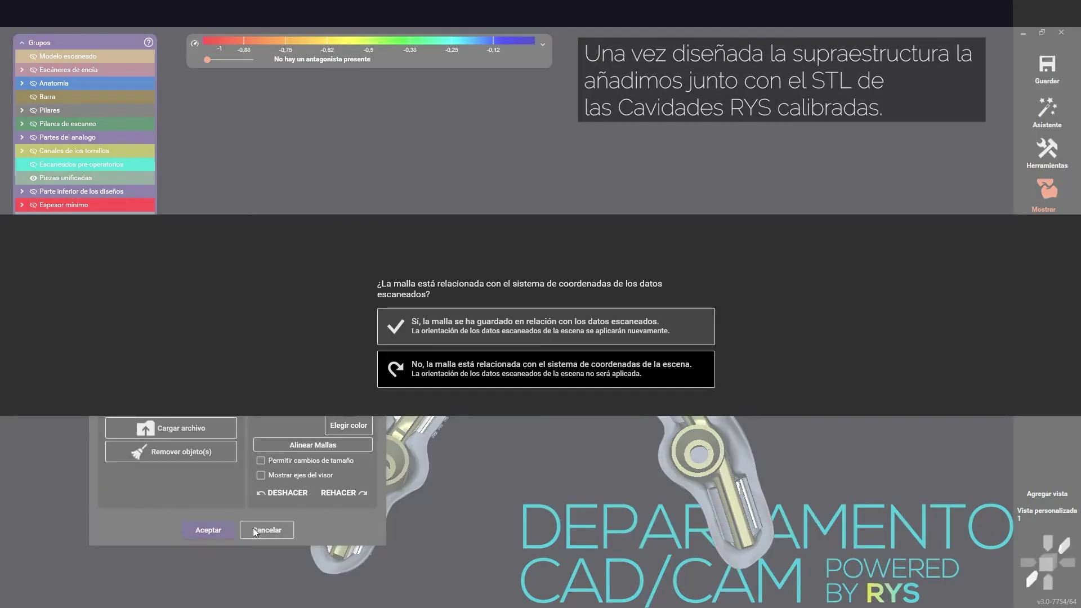
click(541, 322)
Compare a clip recess inside the superstructure with and without the calibrated cavity mesh displayed.
right_drag(650, 406, 665, 439)
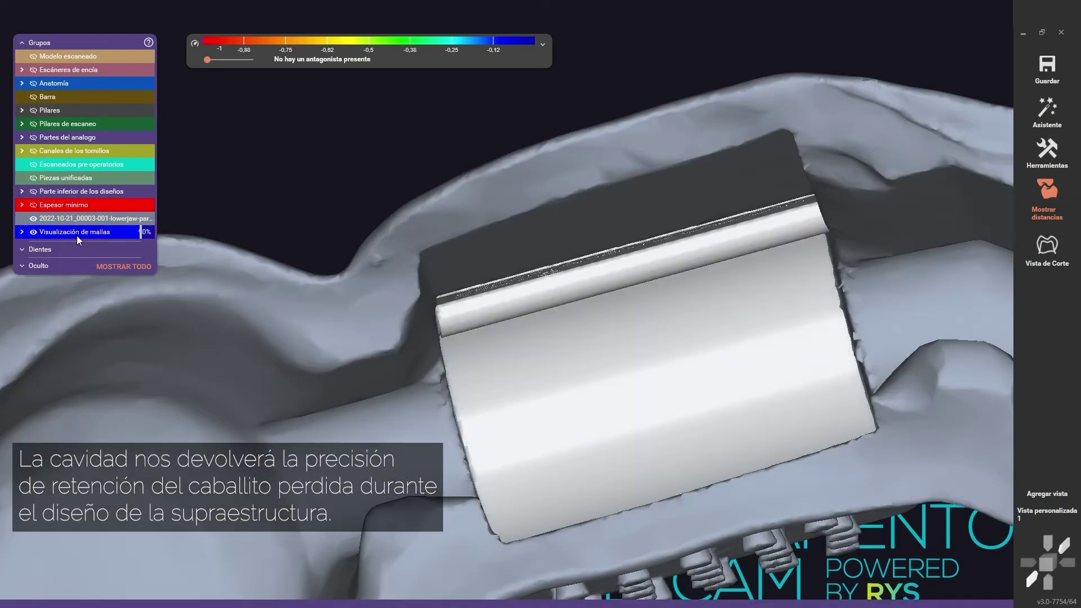
right_drag(454, 297, 2, 177)
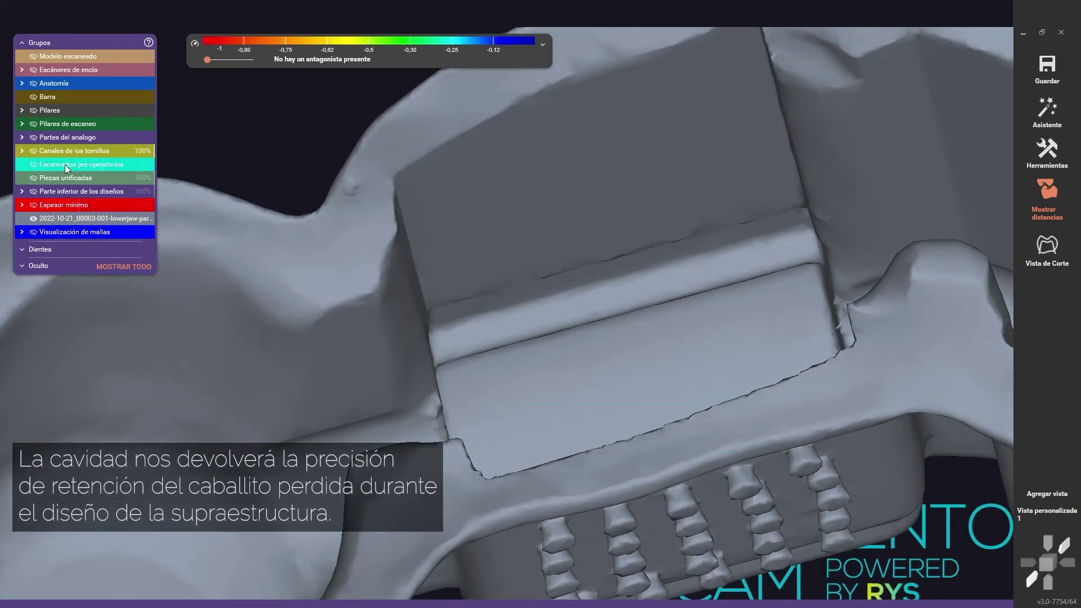
click(66, 232)
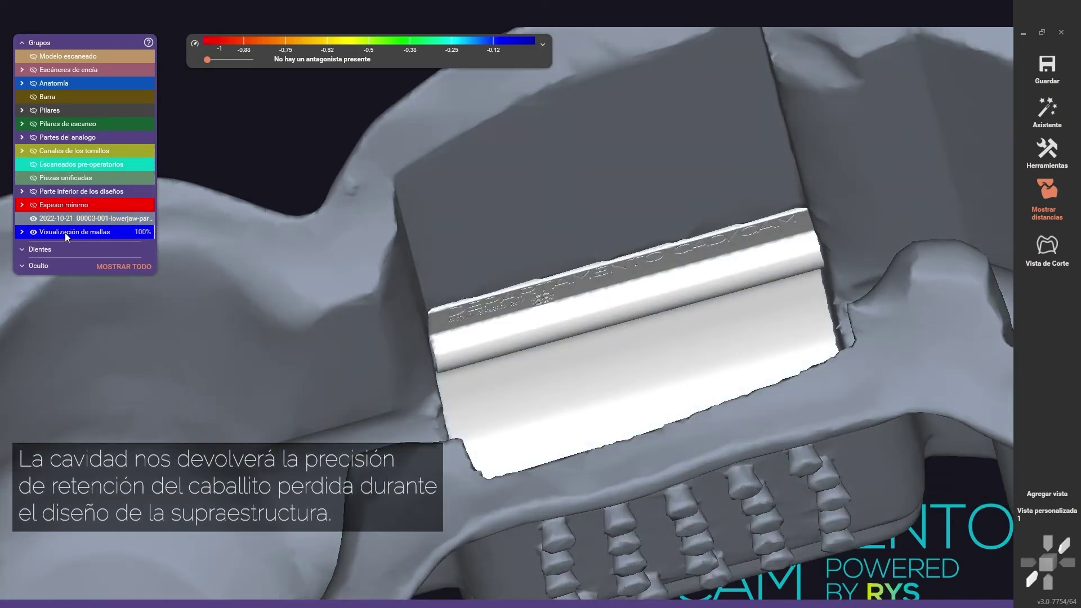
right_drag(560, 424, 590, 423)
scroll(72, 215, down, 1)
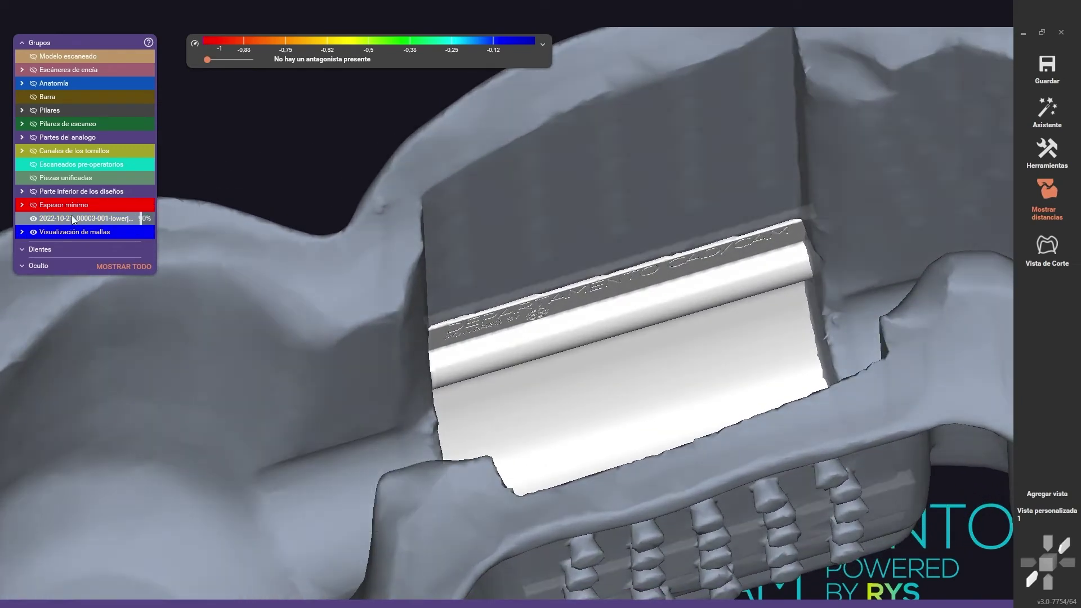
Export only the visible superstructure and cavities as plain STL named Sobrestructura con cavidad RYS tolerancia, aligned with the original scanned data.
scroll(428, 370, down, 2)
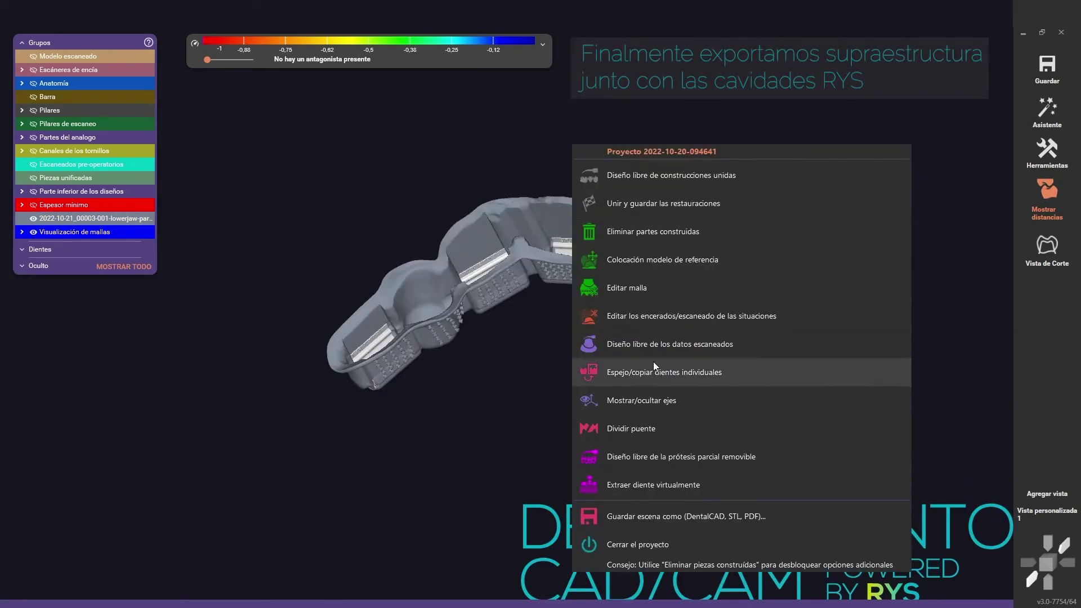
click(654, 366)
click(305, 283)
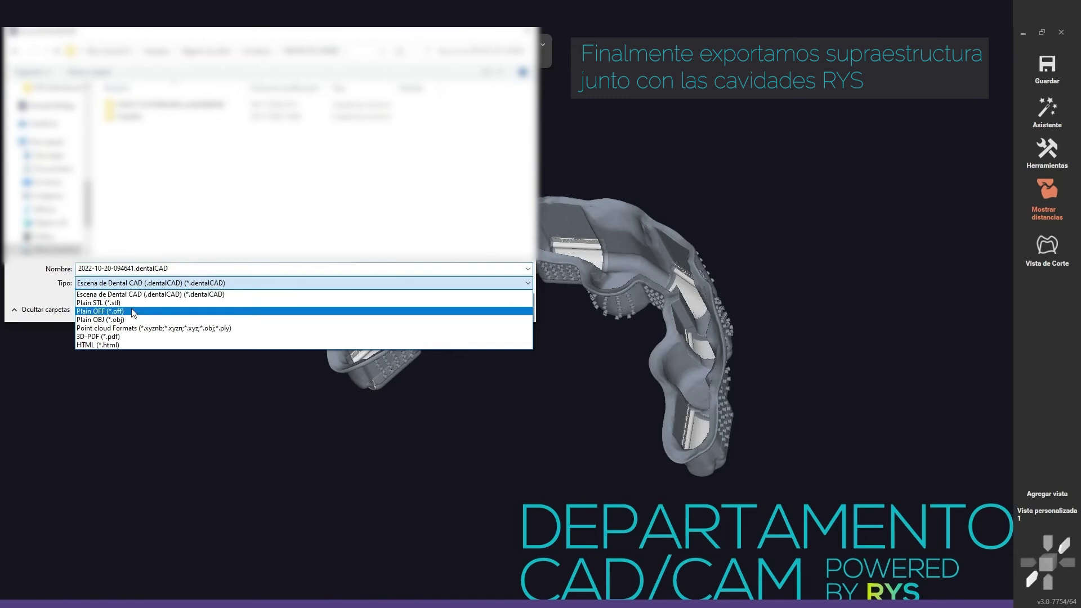
click(101, 307)
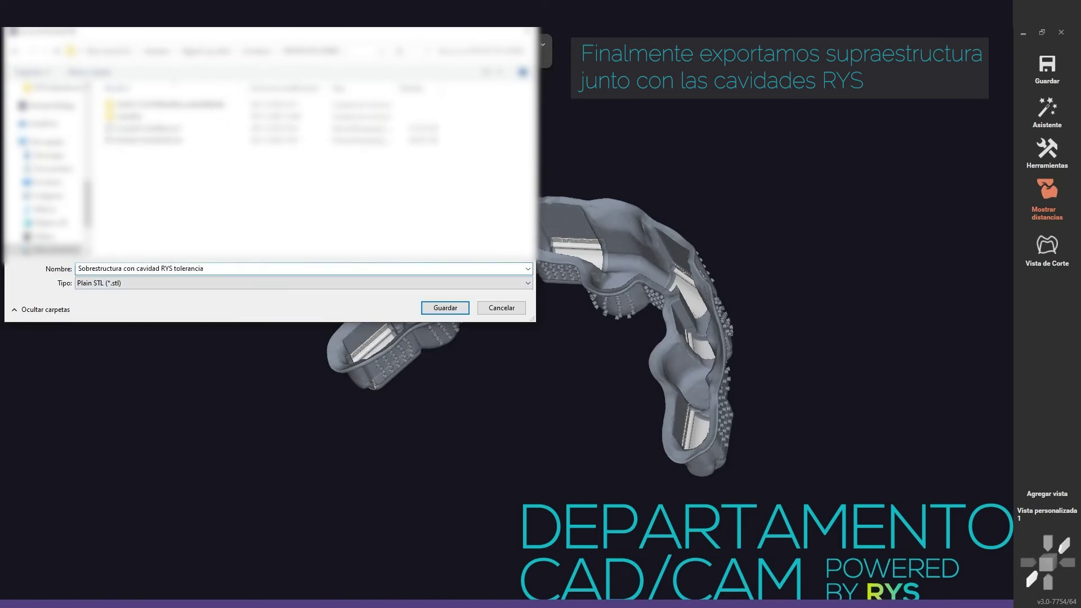
key(Return)
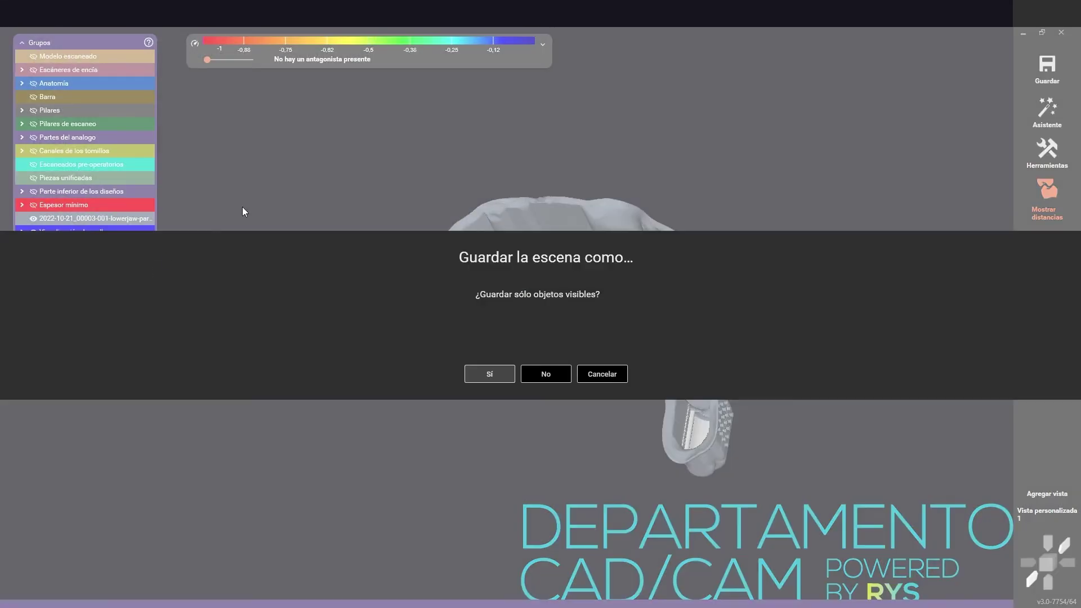
click(495, 381)
click(517, 325)
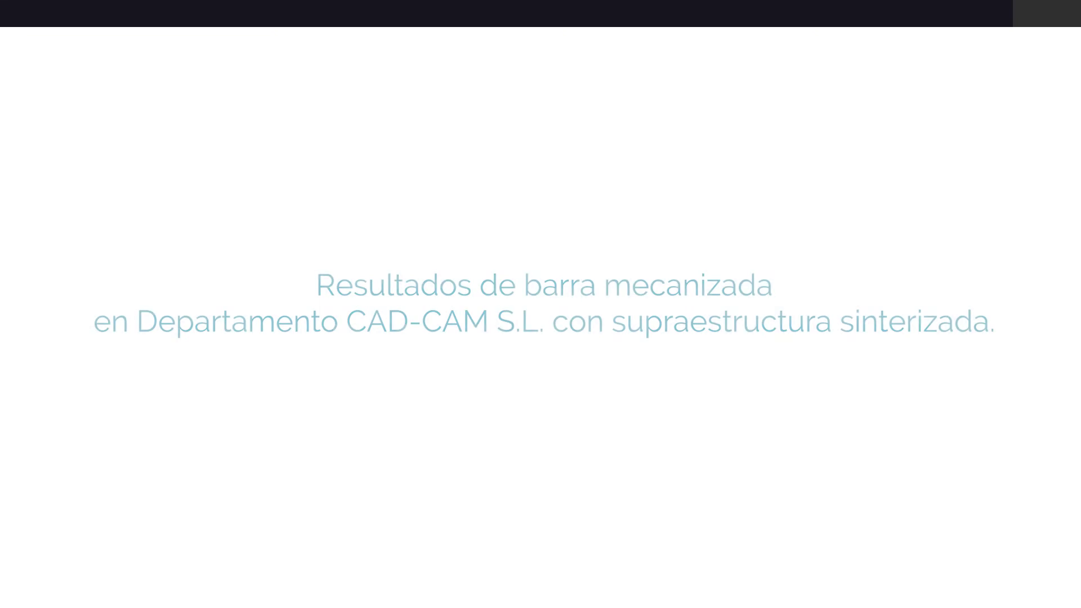